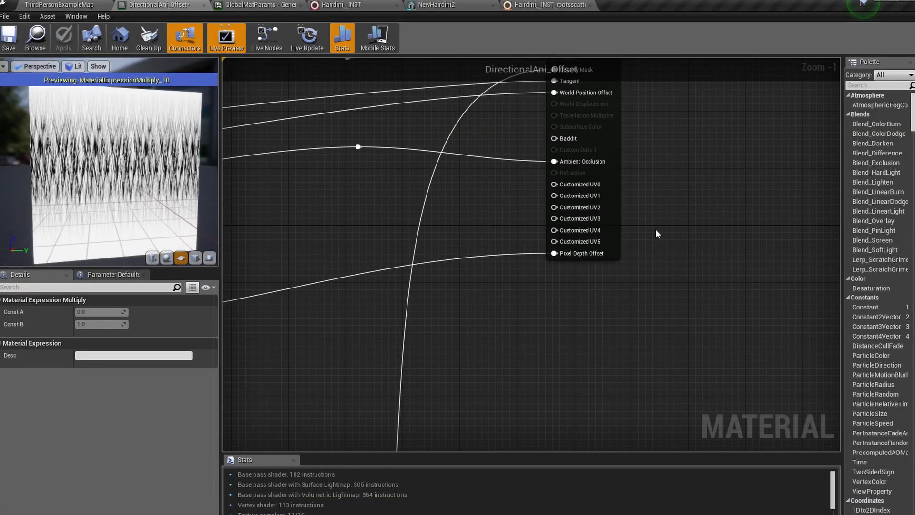
# Step: Move the HEIGHT comment group with its Texture Sample away from the Power node in the material graph
pyautogui.scroll(1, 656, 229)
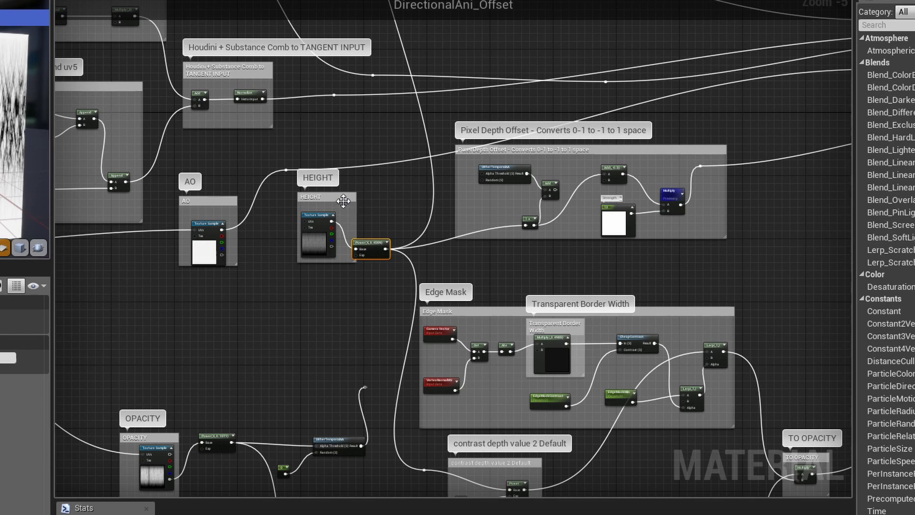
pyautogui.click(321, 207)
pyautogui.moveTo(321, 207); pyautogui.dragTo(334, 219)
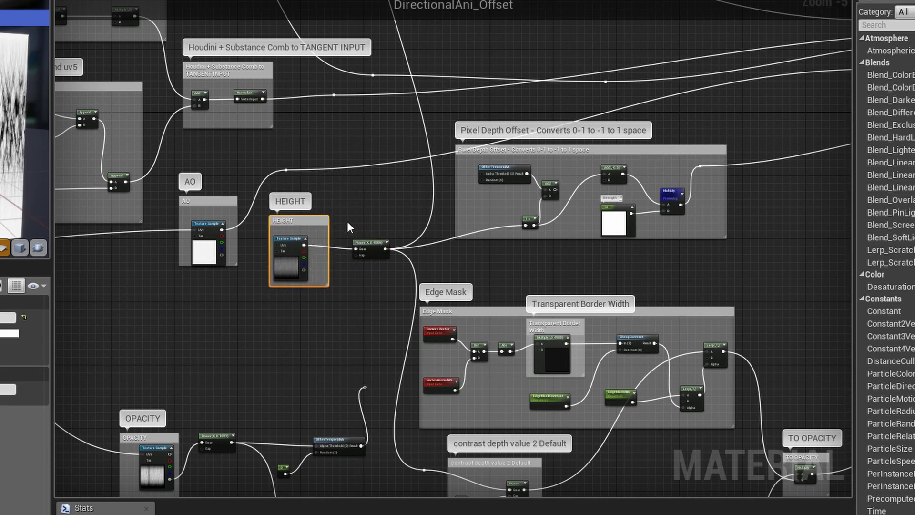
pyautogui.scroll(3, 309, 226)
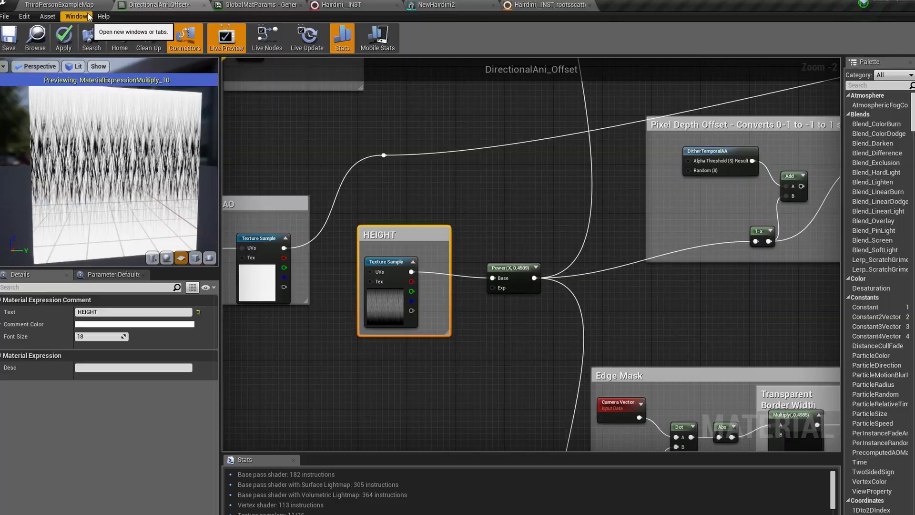
# Step: Switch to the ThirdPersonExampleMap level and examine the red hair mesh up close from different angles
pyautogui.click(60, 5)
pyautogui.keyDown('alt'); pyautogui.moveTo(434, 170); pyautogui.dragTo(582, 174); pyautogui.keyUp('alt')
pyautogui.moveTo(682, 247); pyautogui.dragTo(690, 245, button='right')
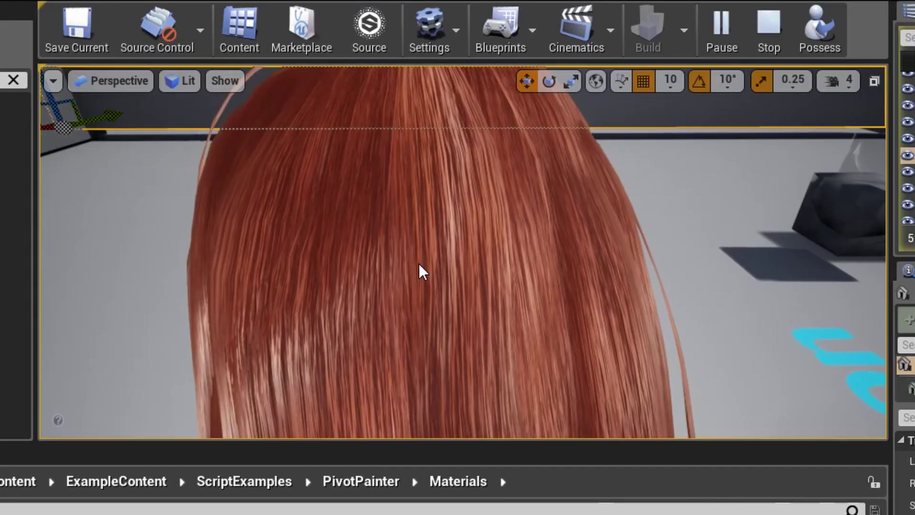
pyautogui.keyDown('alt'); pyautogui.moveTo(419, 265); pyautogui.dragTo(448, 265, button='right'); pyautogui.keyUp('alt')
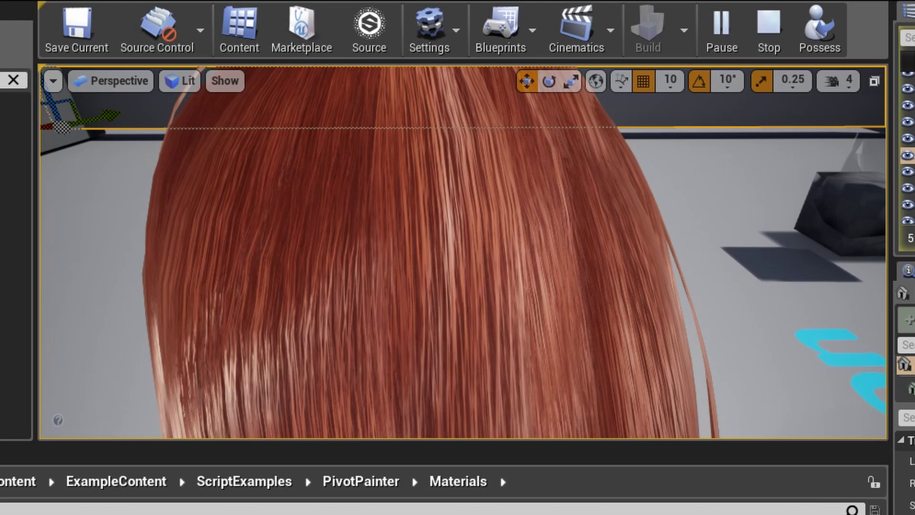
pyautogui.press('w')
pyautogui.rightClick(369, 212)
pyautogui.click(369, 212)
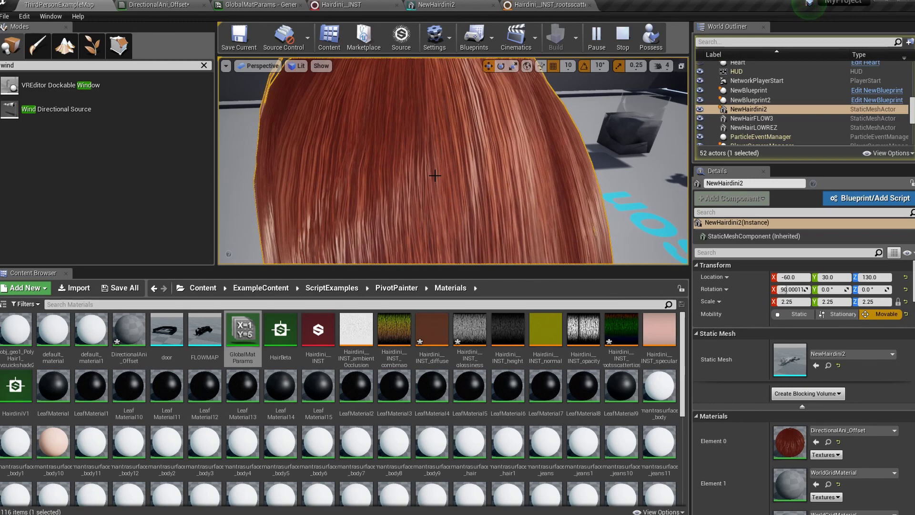
pyautogui.keyDown('alt'); pyautogui.moveTo(434, 176); pyautogui.dragTo(476, 173); pyautogui.keyUp('alt')
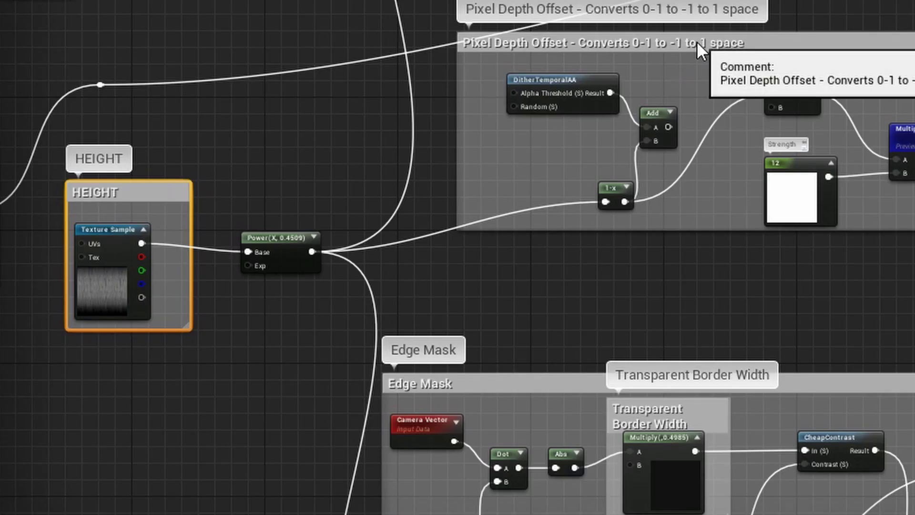
# Step: Align the Pixel Depth Offset comment group with the Power node, and rearrange its DitherTemporalAA and Add nodes side by side
pyautogui.moveTo(697, 41); pyautogui.dragTo(696, 90)
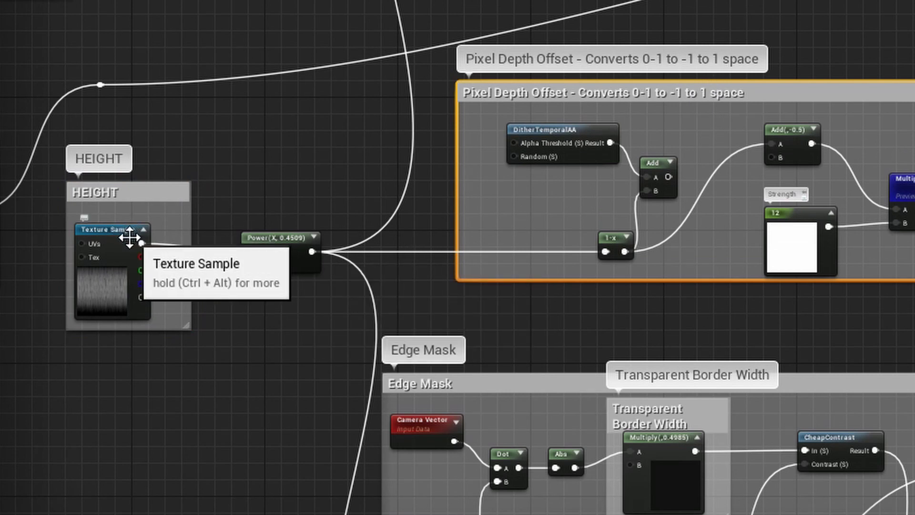
pyautogui.click(273, 239)
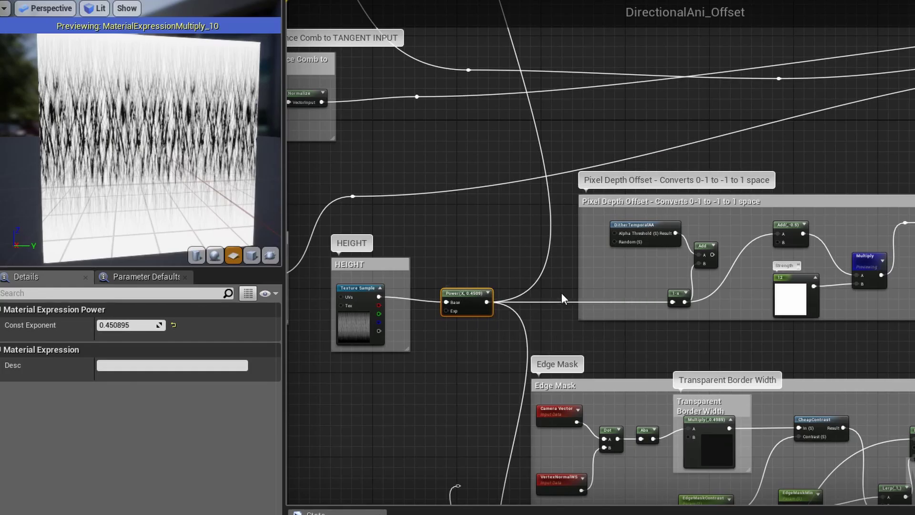
pyautogui.moveTo(519, 214); pyautogui.dragTo(262, 223, button='right')
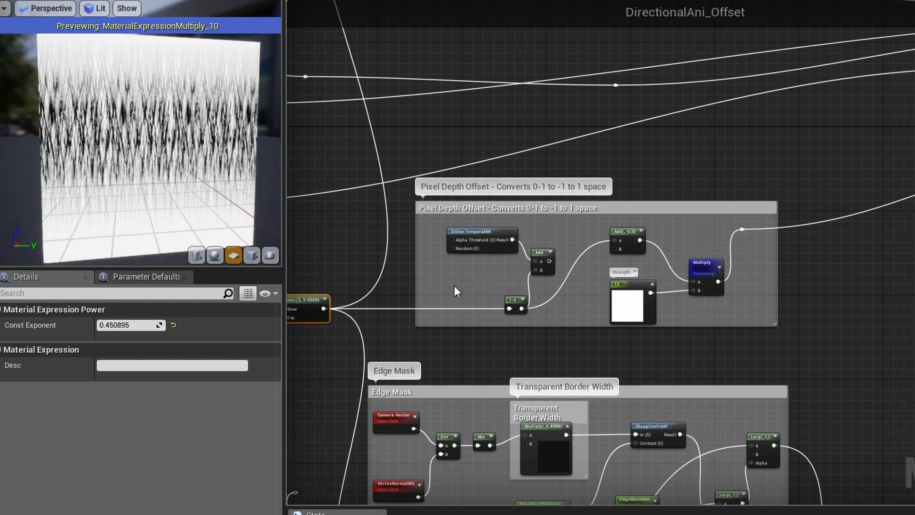
pyautogui.moveTo(552, 256); pyautogui.dragTo(487, 231)
pyautogui.click(537, 231)
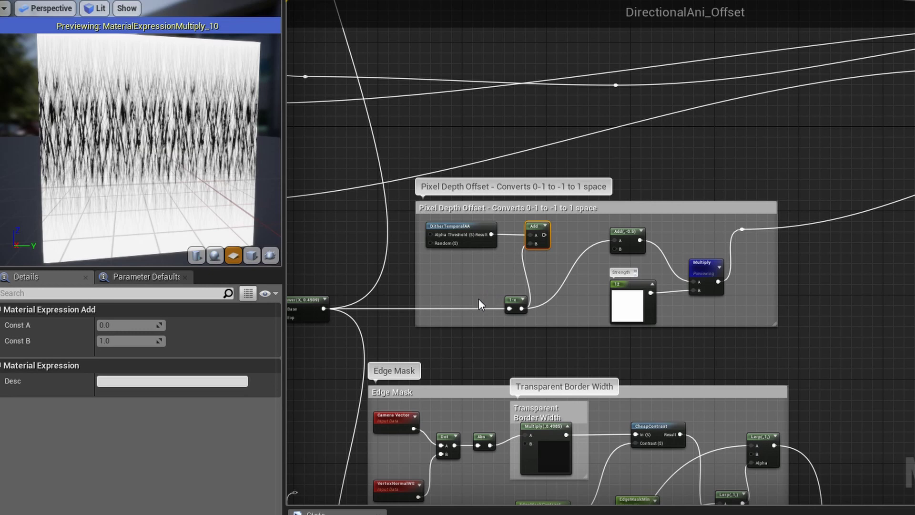
# Step: Preview the Power node's output beside the HEIGHT group on the material preview plane
pyautogui.scroll(4, 542, 307)
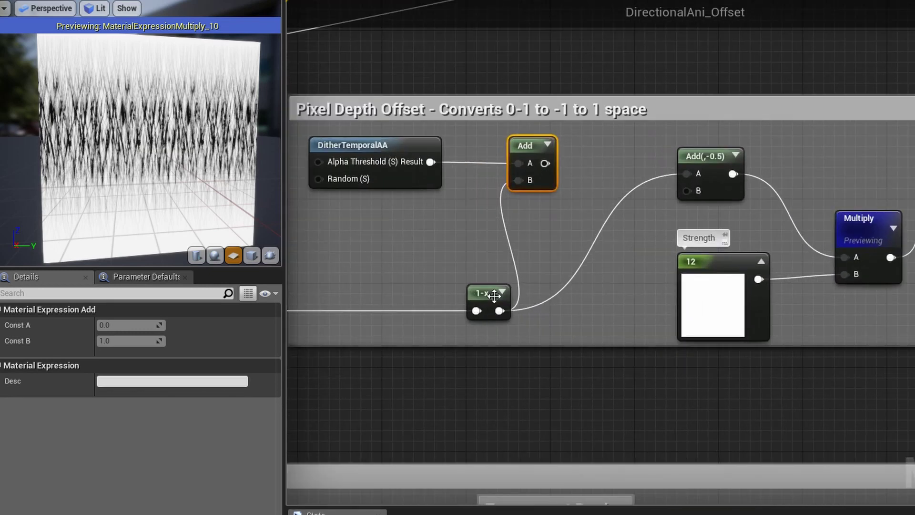
pyautogui.rightClick(489, 293)
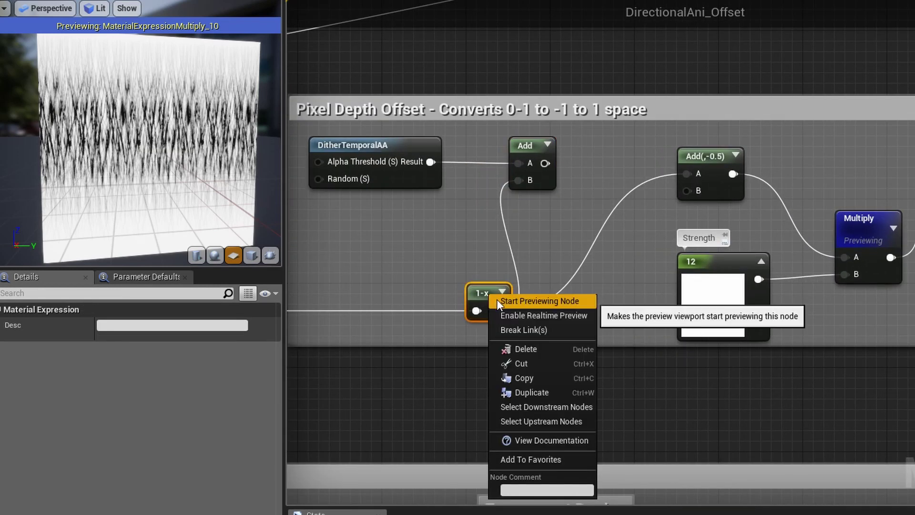
pyautogui.scroll(-3, 408, 253)
pyautogui.moveTo(407, 253); pyautogui.dragTo(661, 262, button='right')
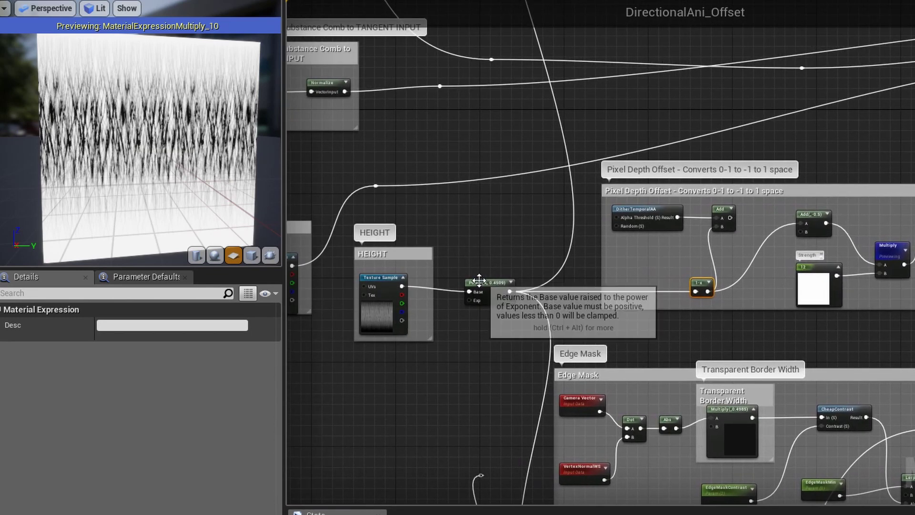
pyautogui.rightClick(500, 289)
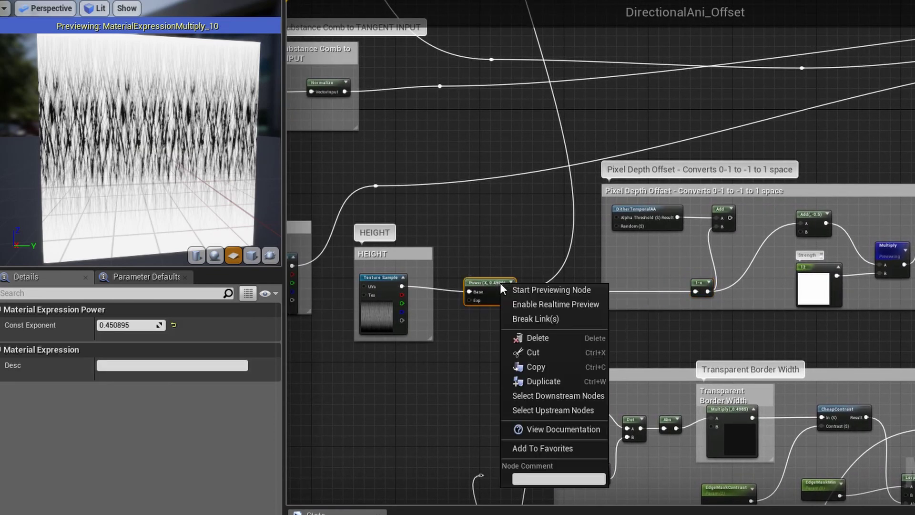
pyautogui.click(528, 290)
pyautogui.scroll(5, 178, 116)
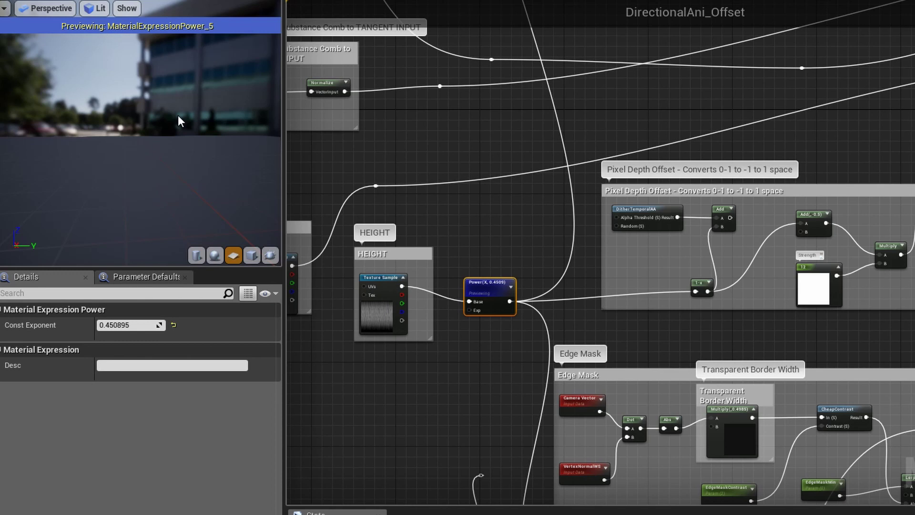
# Step: Preview the 1-x node and the Add(,-0.5) node of the Pixel Depth Offset group in turn
pyautogui.rightClick(702, 282)
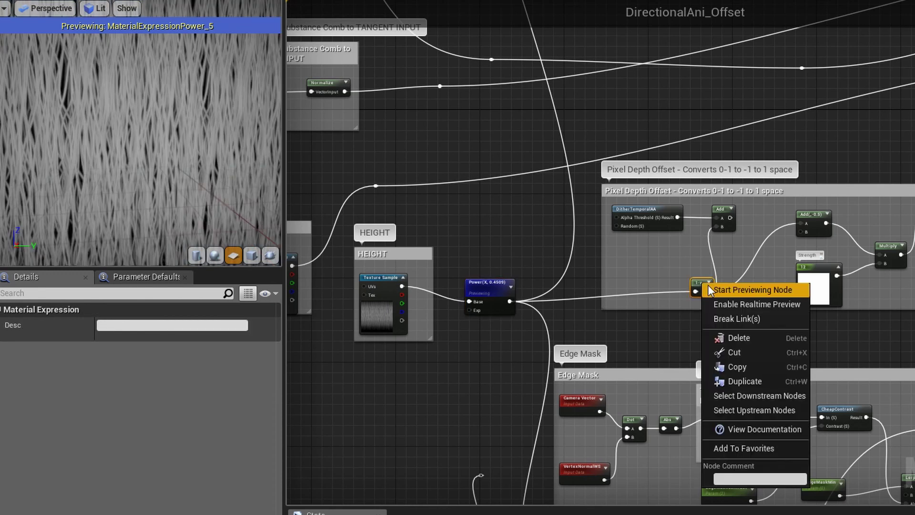
pyautogui.click(709, 284)
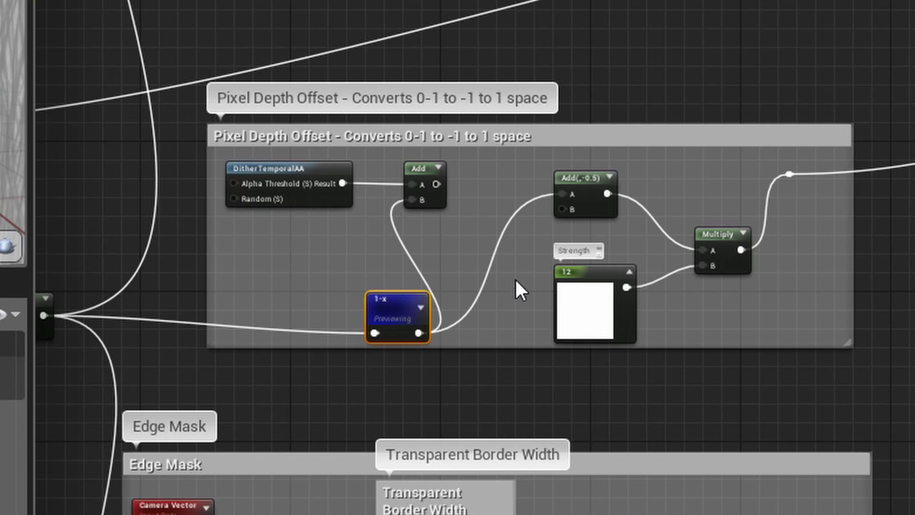
pyautogui.scroll(3, 605, 207)
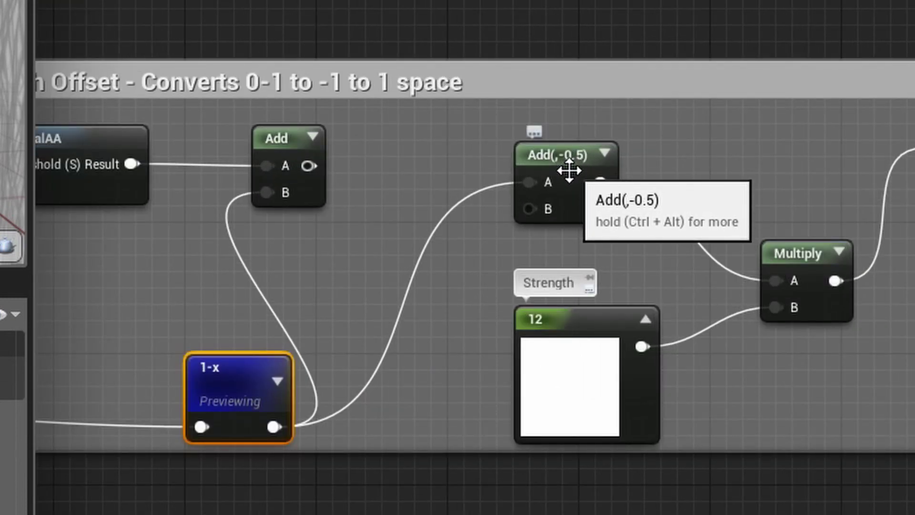
pyautogui.rightClick(569, 159)
pyautogui.click(610, 169)
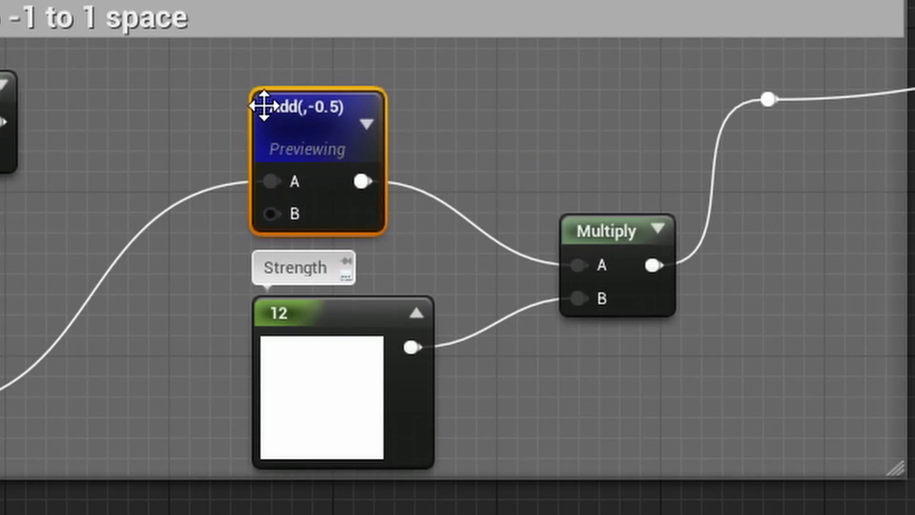
# Step: Set the Strength constant of the Pixel Depth Offset group to 2
pyautogui.click(344, 360)
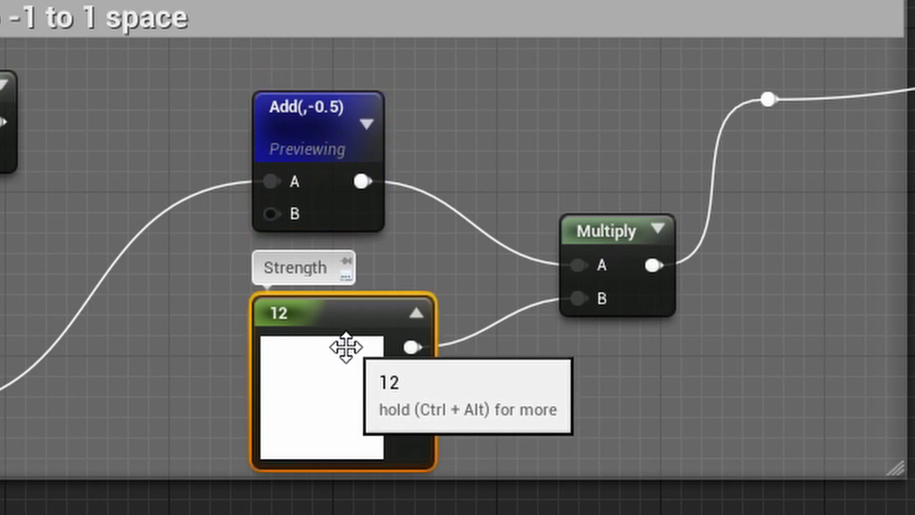
pyautogui.click(129, 325)
pyautogui.write('2')
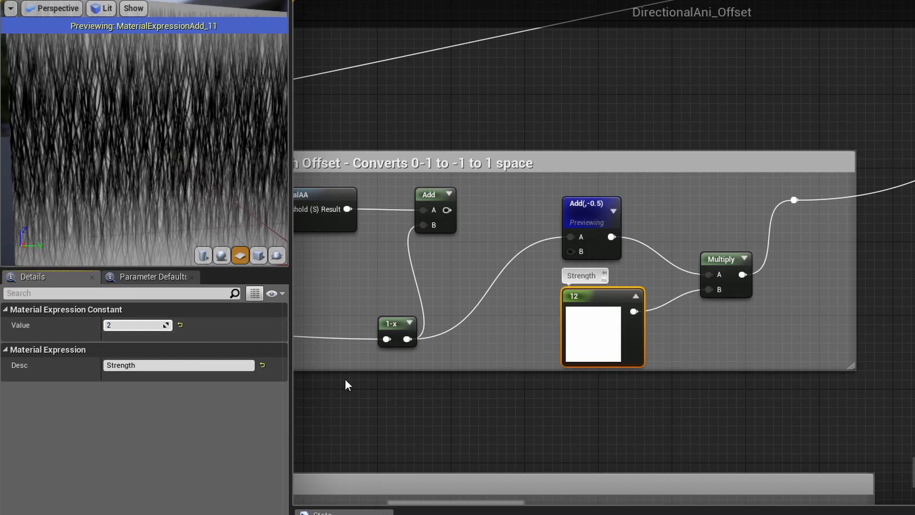
pyautogui.click(345, 379)
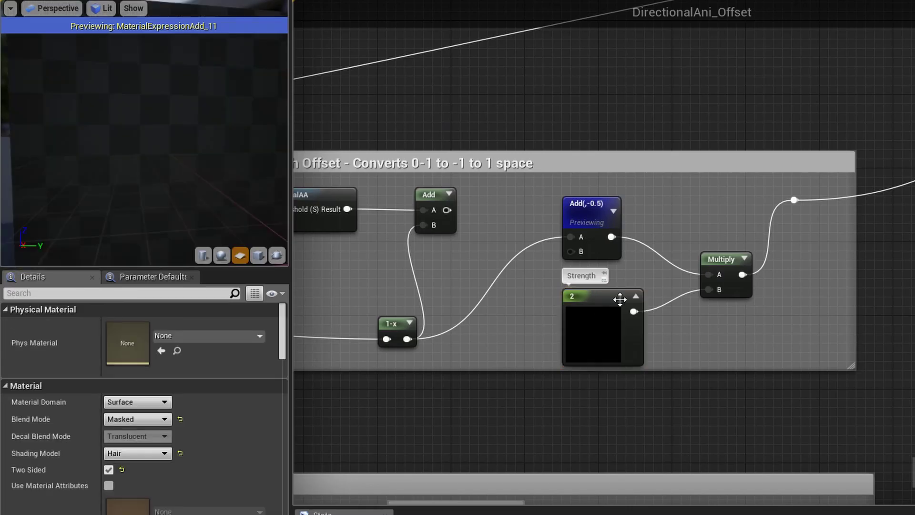
# Step: Preview the Pixel Depth Offset group's Multiply node and set the Strength constant to 12
pyautogui.rightClick(734, 258)
pyautogui.click(742, 262)
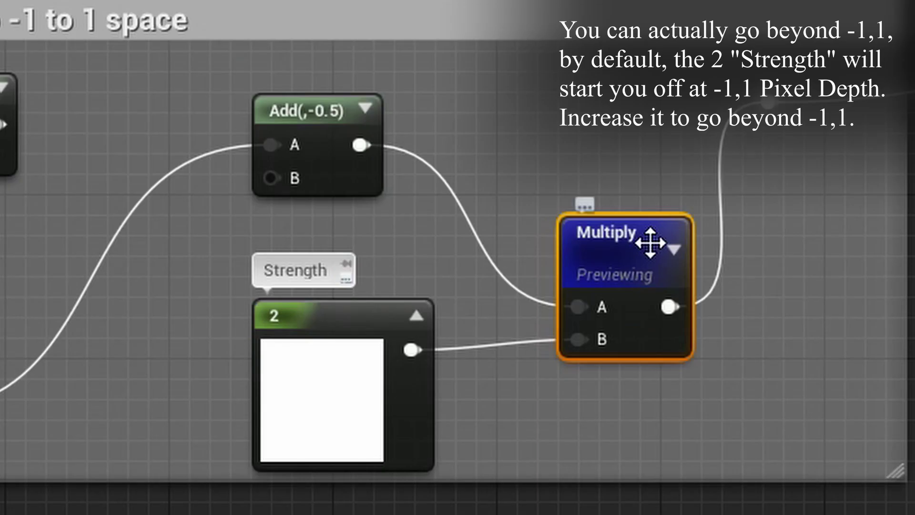
pyautogui.click(596, 297)
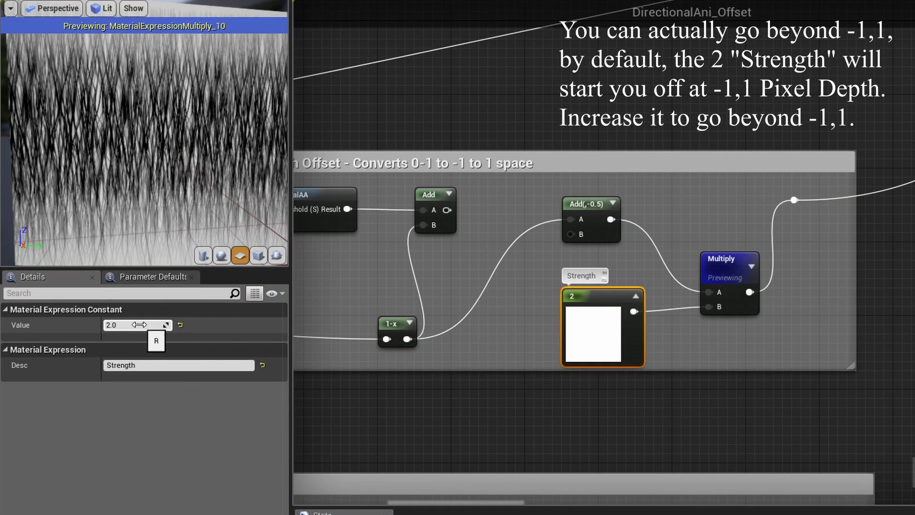
pyautogui.moveTo(137, 325)
pyautogui.mouseDown()
pyautogui.moveTo(163, 325)
pyautogui.moveTo(138, 325)
pyautogui.mouseUp()
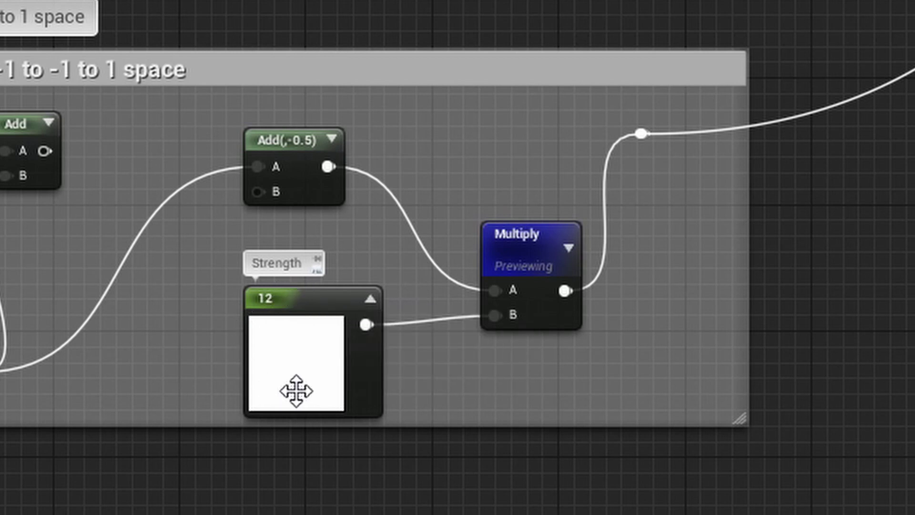
pyautogui.scroll(2, 372, 312)
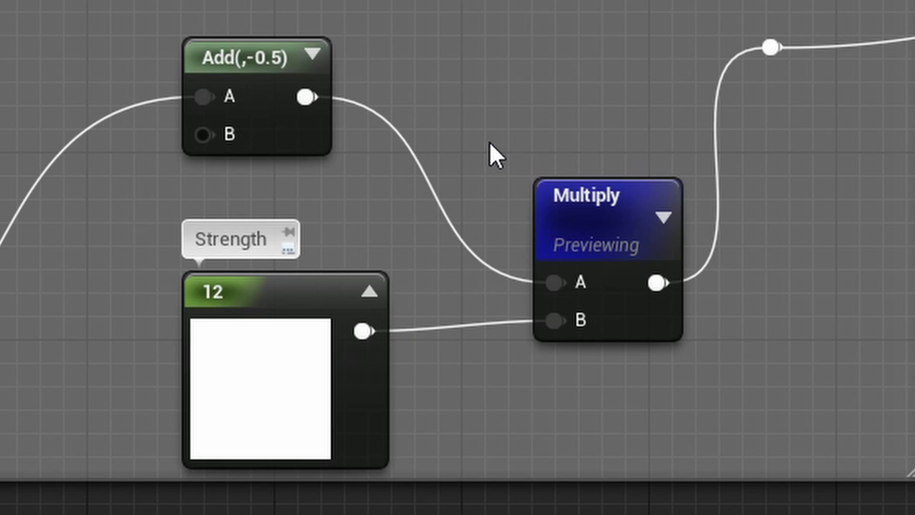
pyautogui.scroll(-5, 507, 125)
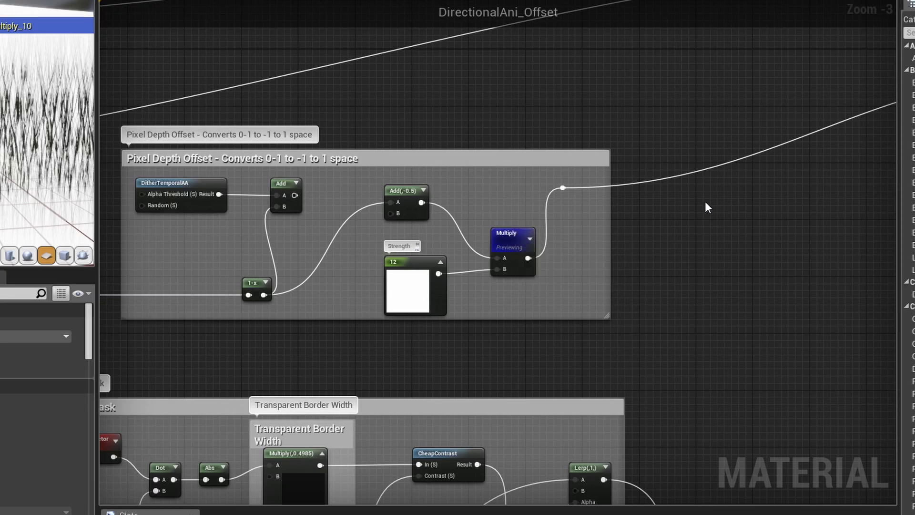
pyautogui.moveTo(705, 202); pyautogui.dragTo(851, 244, button='right')
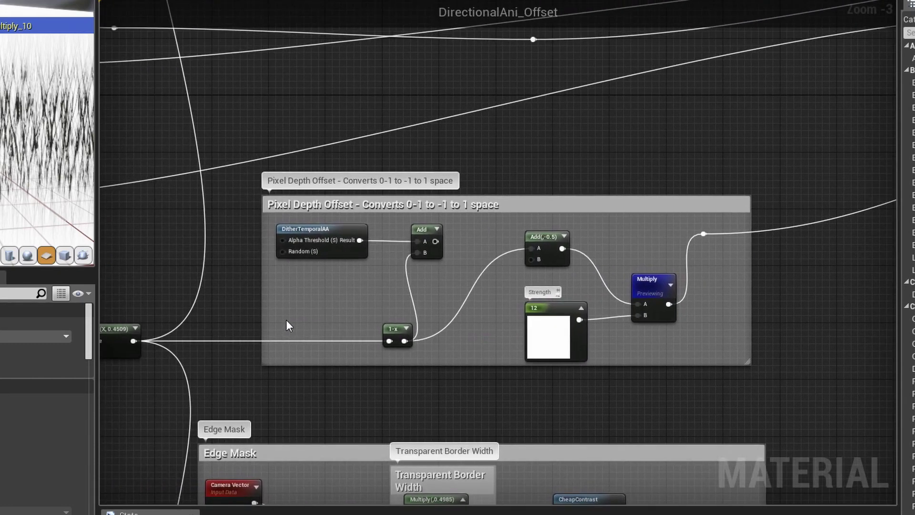
pyautogui.moveTo(288, 325); pyautogui.dragTo(413, 309, button='right')
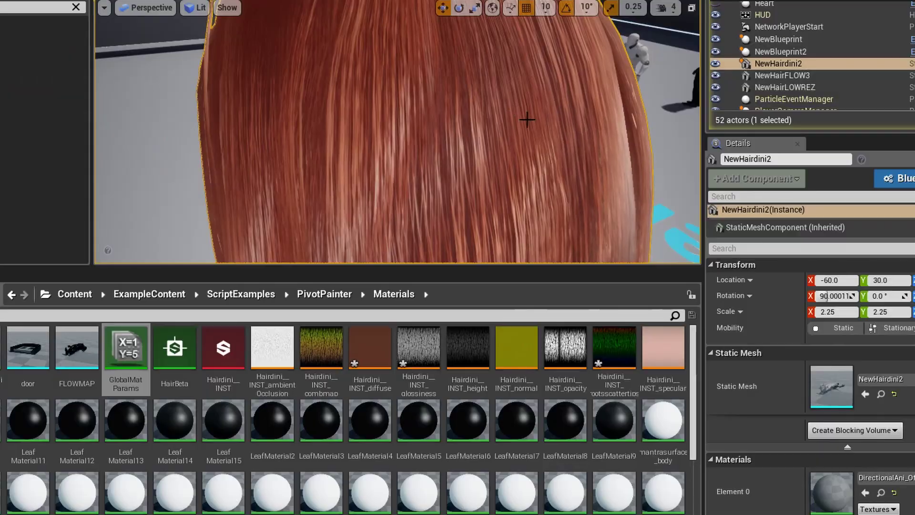
# Step: Examine the hair mesh in the level from several distances and angles, and trace the Multiply output to the material's Pixel Depth Offset input
pyautogui.scroll(-5, 593, 145)
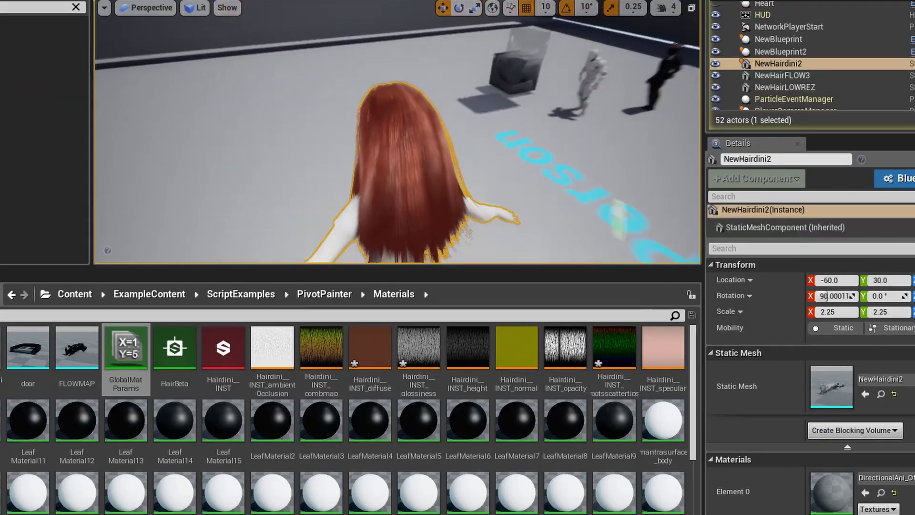
pyautogui.scroll(-4, 398, 131)
pyautogui.keyDown('alt'); pyautogui.moveTo(397, 131); pyautogui.dragTo(184, 103); pyautogui.keyUp('alt')
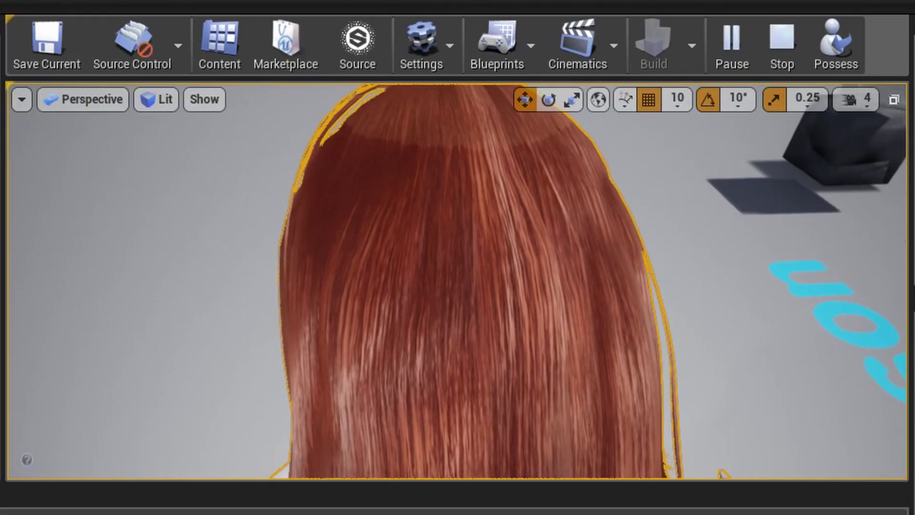
pyautogui.scroll(1, 476, 174)
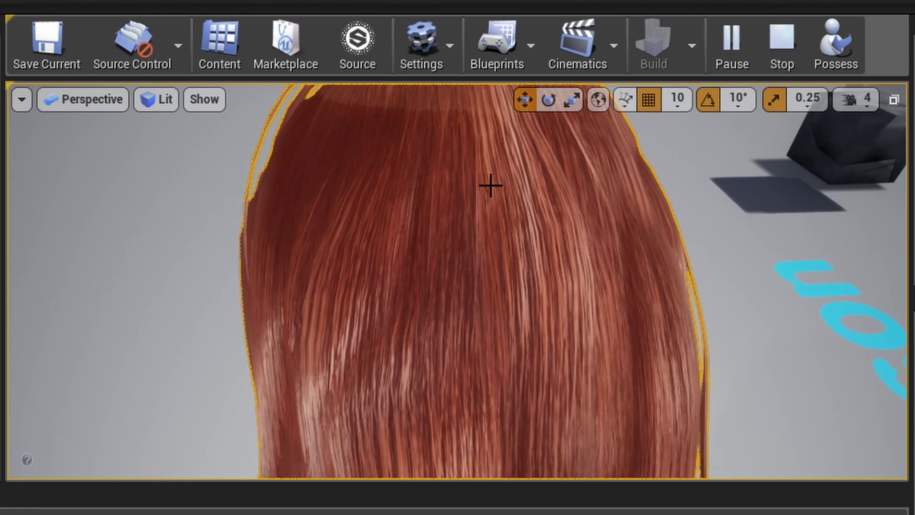
pyautogui.moveTo(490, 184)
pyautogui.keyDown('alt'); pyautogui.mouseDown()
pyautogui.moveTo(436, 185)
pyautogui.moveTo(496, 184)
pyautogui.mouseUp(); pyautogui.keyUp('alt')
pyautogui.moveTo(490, 184); pyautogui.dragTo(490, 184, button='right')
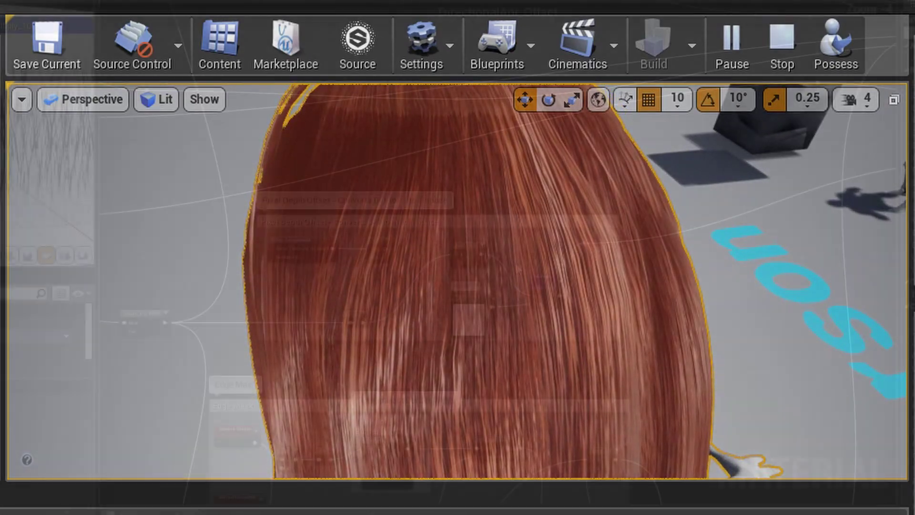
pyautogui.moveTo(695, 189); pyautogui.dragTo(395, 235, button='right')
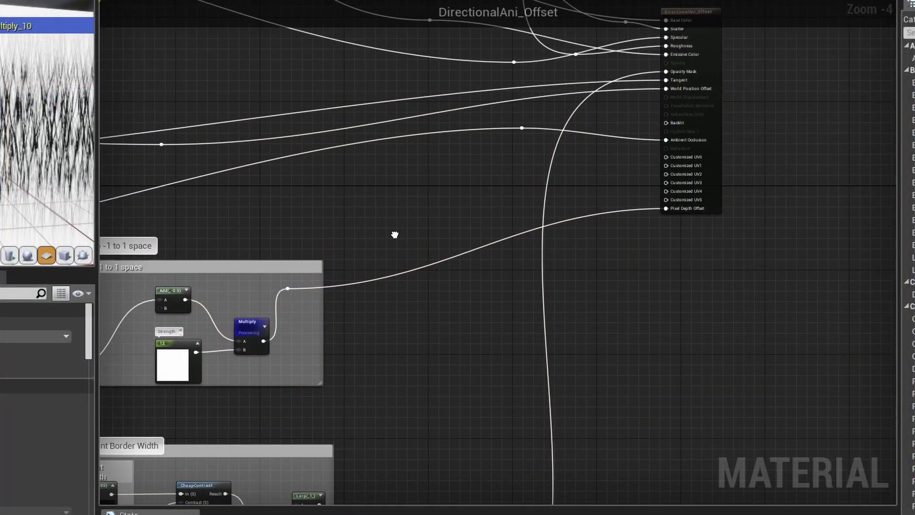
# Step: Insert a reroute node on the Pixel Depth Offset wire, disconnect it from the material input, and view the hair mesh
pyautogui.doubleClick(613, 211)
pyautogui.moveTo(615, 211)
pyautogui.mouseDown()
pyautogui.moveTo(640, 218)
pyautogui.moveTo(618, 225)
pyautogui.mouseUp()
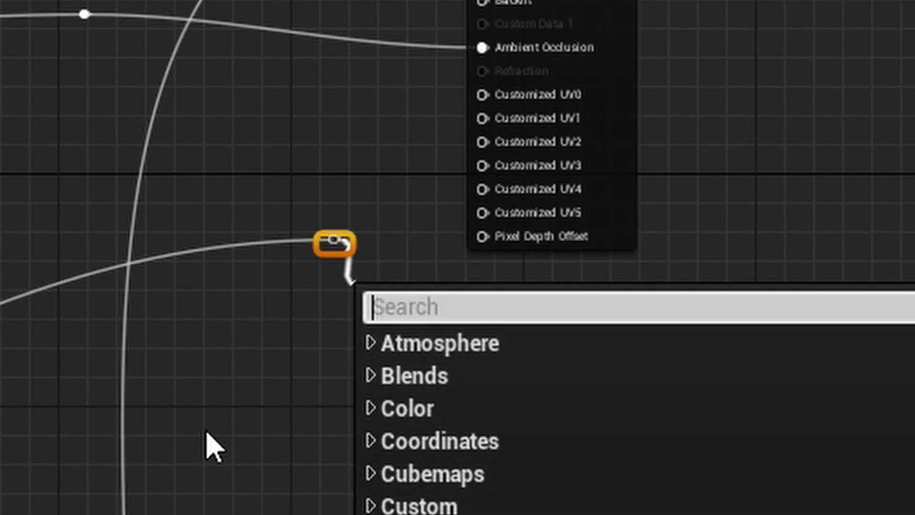
pyautogui.click(210, 446)
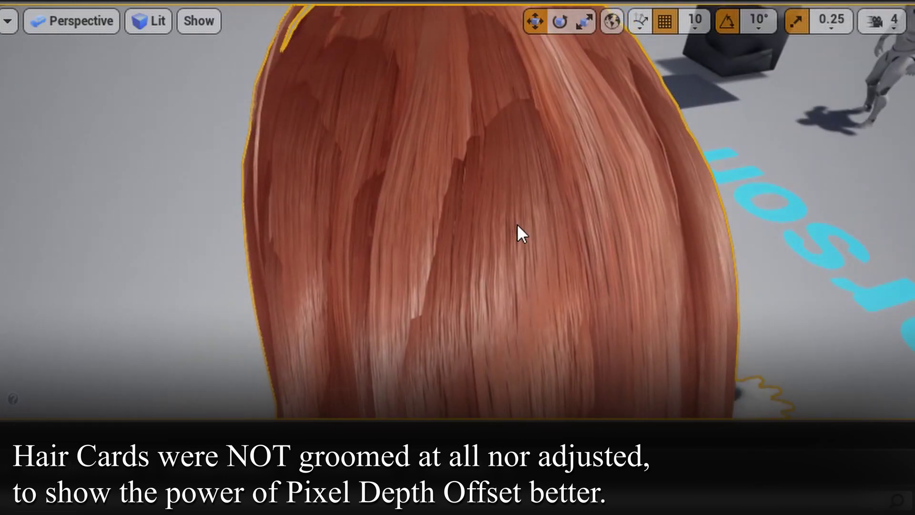
pyautogui.keyDown('alt'); pyautogui.moveTo(517, 225); pyautogui.dragTo(516, 244); pyautogui.keyUp('alt')
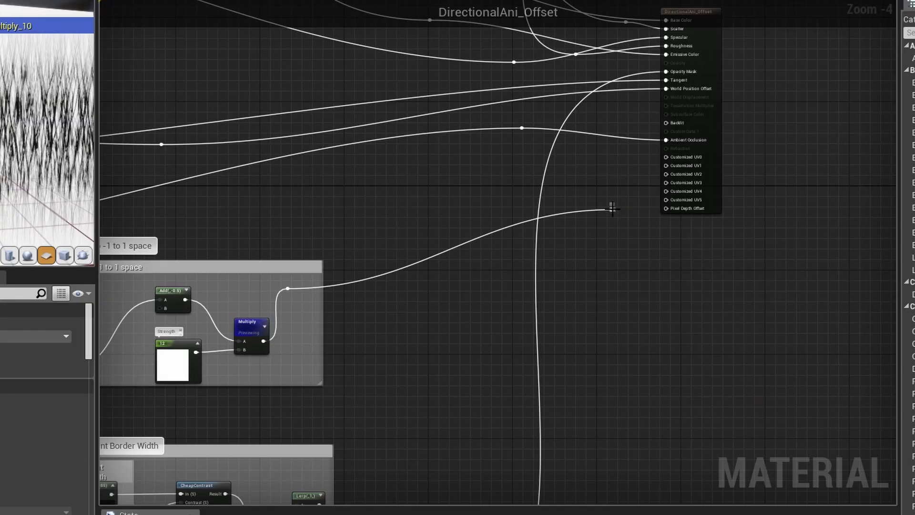
# Step: Reconnect the reroute node to the material's Pixel Depth Offset input and view the hair mesh
pyautogui.moveTo(612, 208); pyautogui.dragTo(667, 208)
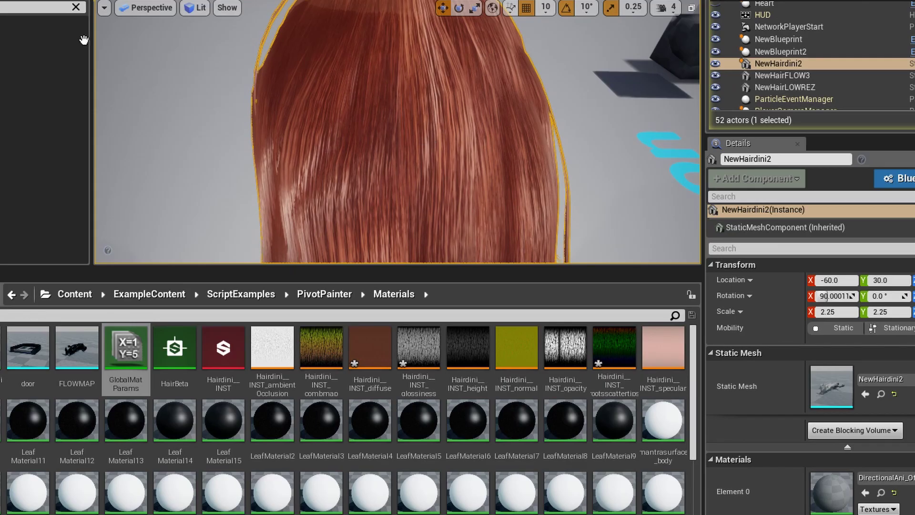
pyautogui.keyDown('alt'); pyautogui.moveTo(327, 70); pyautogui.dragTo(429, 83); pyautogui.keyUp('alt')
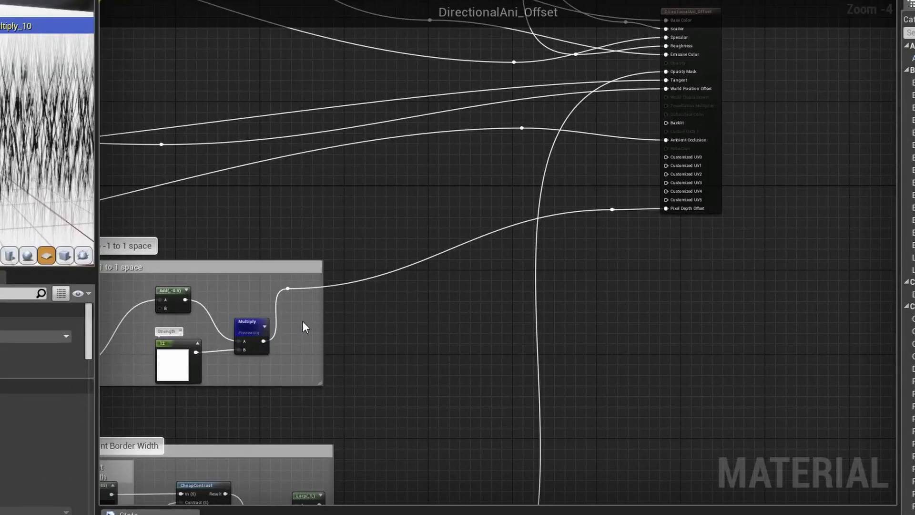
# Step: Set the Strength constant of the Pixel Depth Offset group to 44
pyautogui.moveTo(305, 327); pyautogui.dragTo(494, 324, button='right')
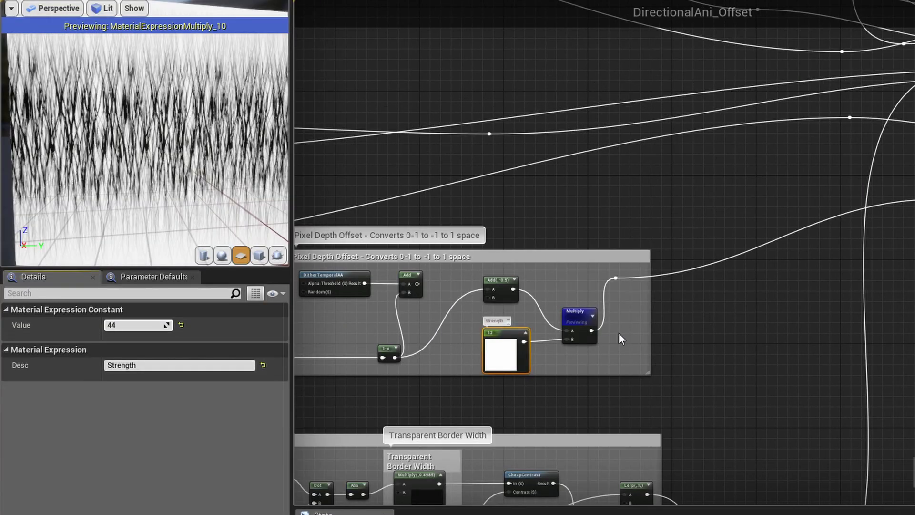
pyautogui.click(559, 324)
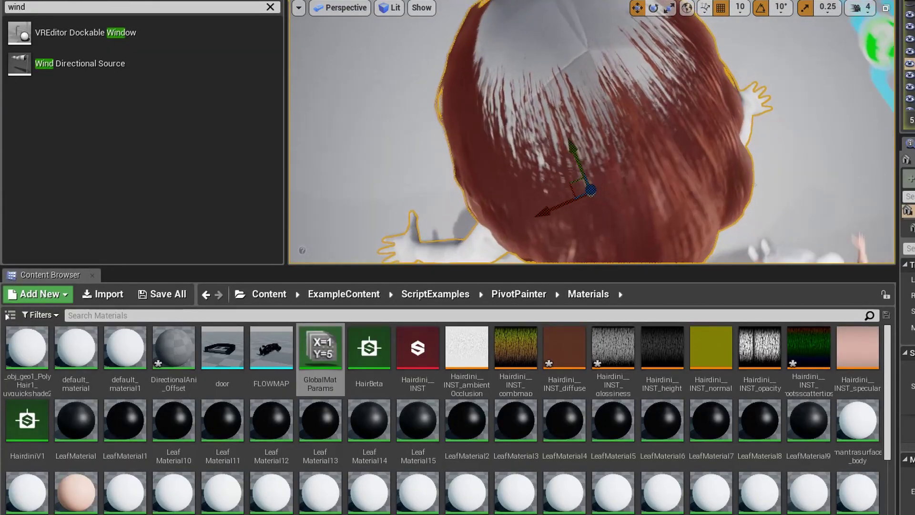
# Step: Examine the hair roots and scalp coverage on the hair mesh from above, the side and behind
pyautogui.keyDown('alt'); pyautogui.moveTo(477, 89); pyautogui.dragTo(548, 89); pyautogui.keyUp('alt')
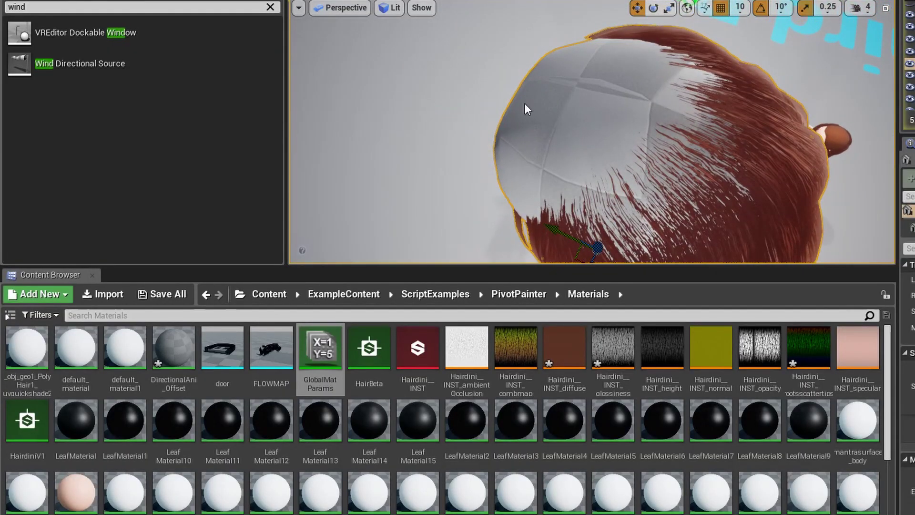
pyautogui.moveTo(527, 110); pyautogui.dragTo(526, 109, button='right')
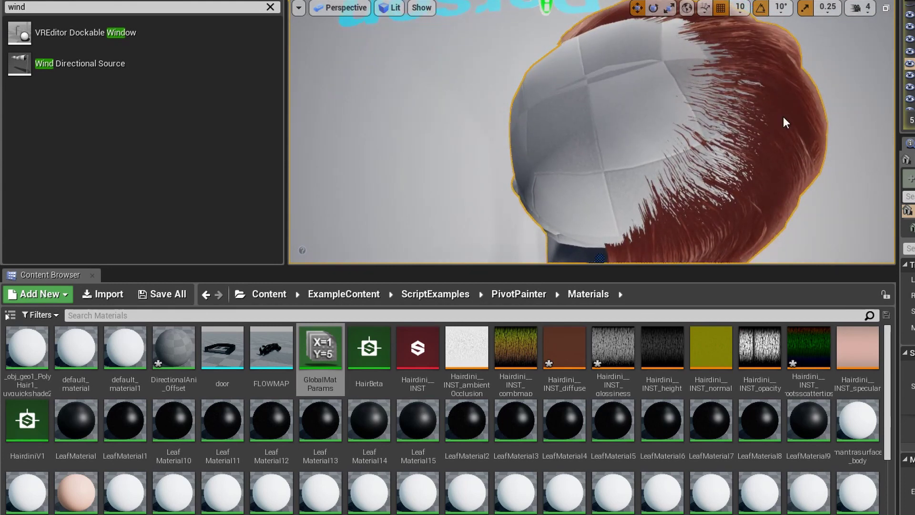
pyautogui.keyDown('alt'); pyautogui.moveTo(562, 44); pyautogui.dragTo(561, 44); pyautogui.keyUp('alt')
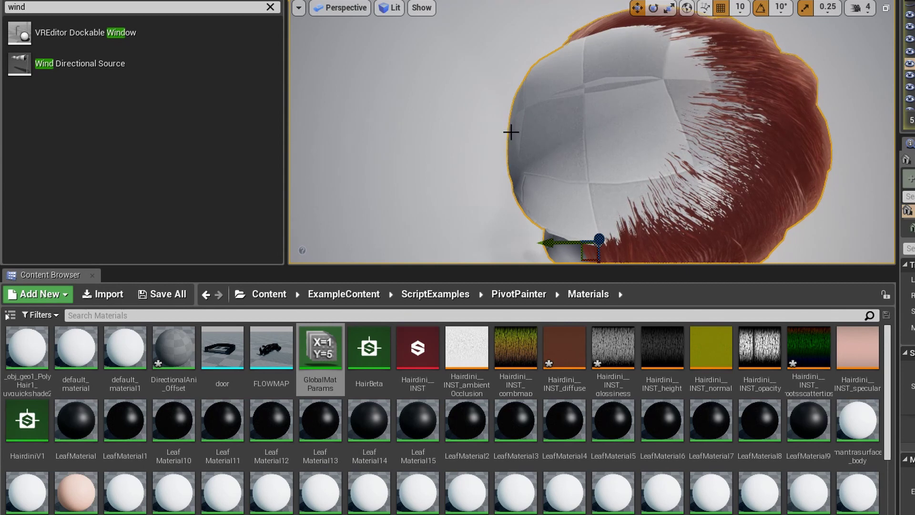
pyautogui.keyDown('alt'); pyautogui.moveTo(772, 174); pyautogui.dragTo(714, 144); pyautogui.keyUp('alt')
pyautogui.scroll(-3, 739, 188)
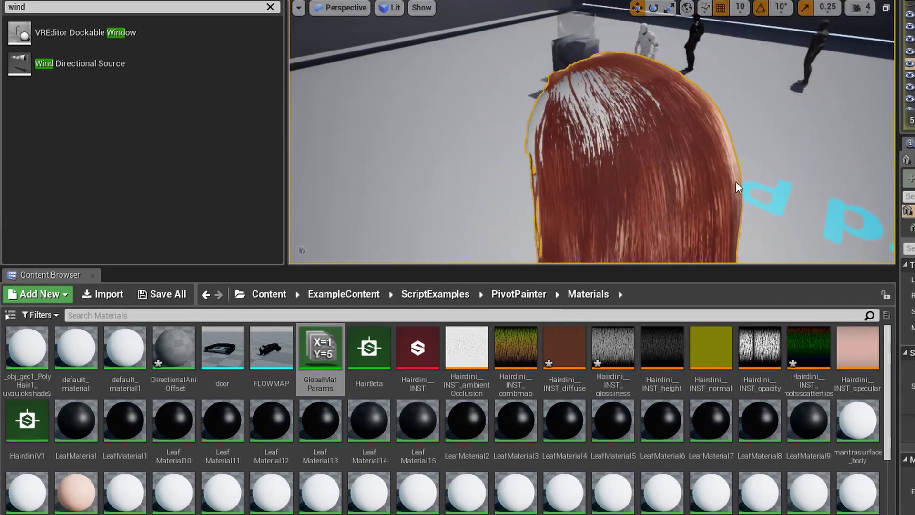
pyautogui.keyDown('alt'); pyautogui.moveTo(738, 188); pyautogui.dragTo(733, 171); pyautogui.keyUp('alt')
pyautogui.moveTo(740, 188); pyautogui.dragTo(627, 149, button='right')
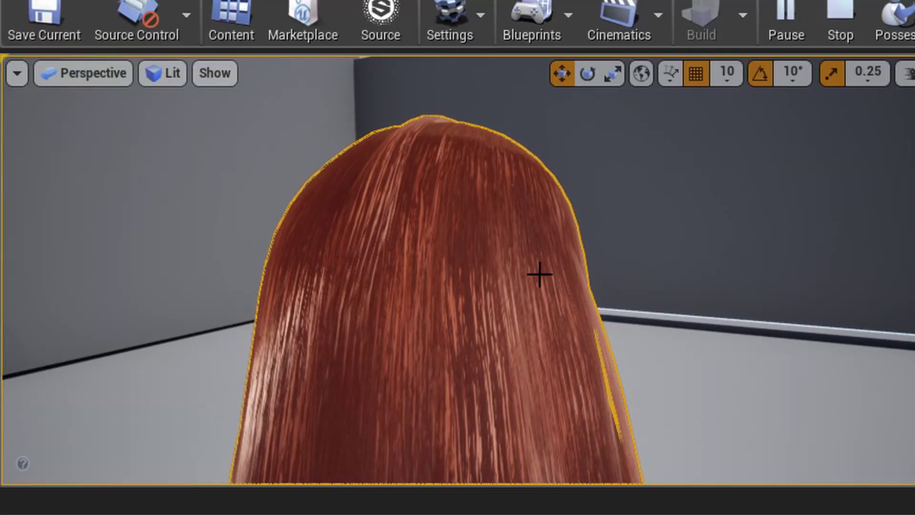
pyautogui.keyDown('alt'); pyautogui.moveTo(539, 274); pyautogui.dragTo(464, 223); pyautogui.keyUp('alt')
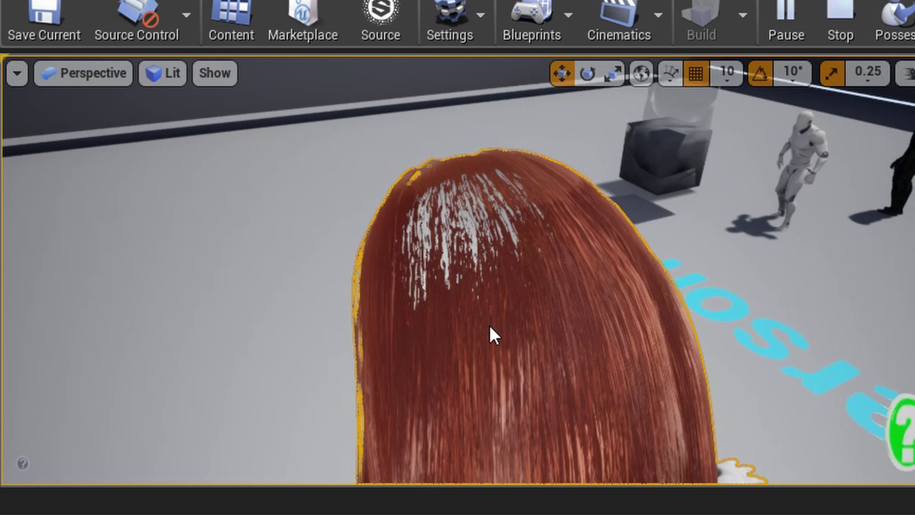
pyautogui.moveTo(438, 279)
pyautogui.keyDown('alt'); pyautogui.mouseDown()
pyautogui.moveTo(435, 267)
pyautogui.moveTo(443, 280)
pyautogui.mouseUp(); pyautogui.keyUp('alt')
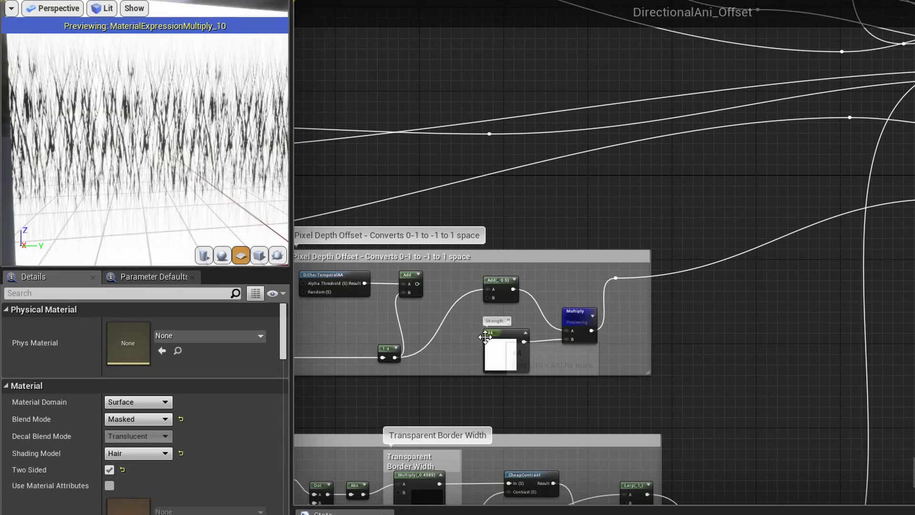
# Step: Set the Strength constant of the Pixel Depth Offset group to 4
pyautogui.scroll(3, 535, 329)
pyautogui.click(535, 329)
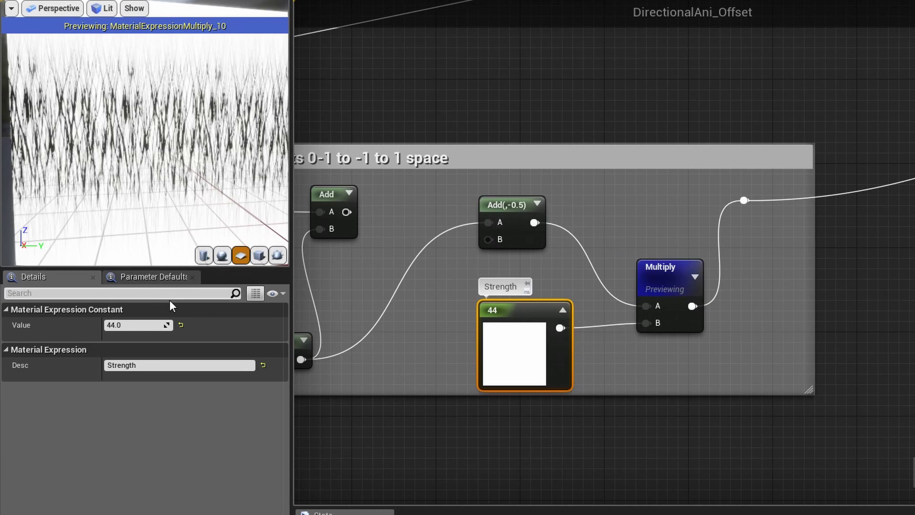
pyautogui.click(142, 326)
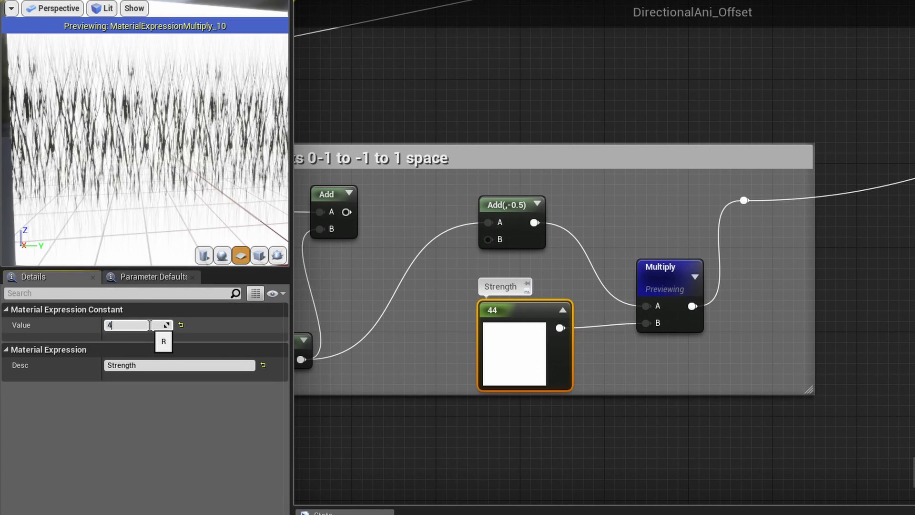
pyautogui.write('4')
pyautogui.click(694, 379)
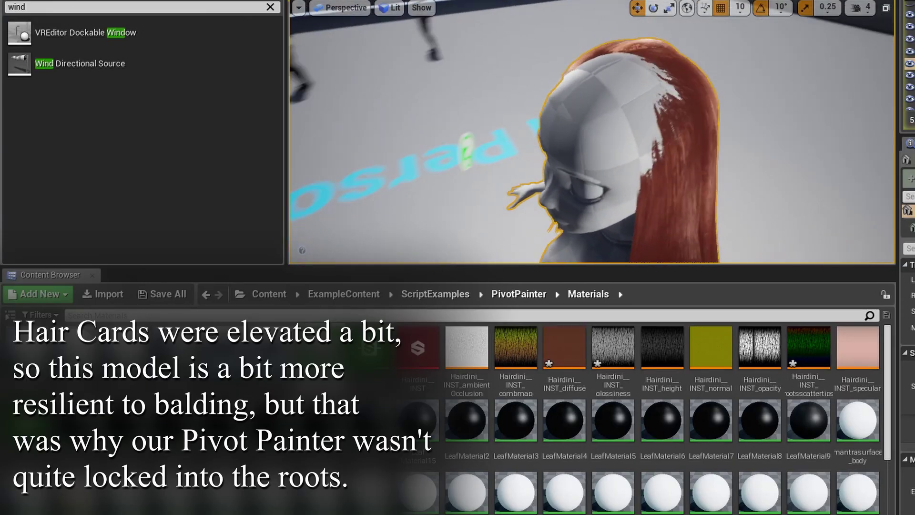
# Step: Examine the blending of the hair cards and the scalp coverage around the hair mesh with the lowered strength
pyautogui.keyDown('alt'); pyautogui.moveTo(729, 86); pyautogui.dragTo(616, 86); pyautogui.keyUp('alt')
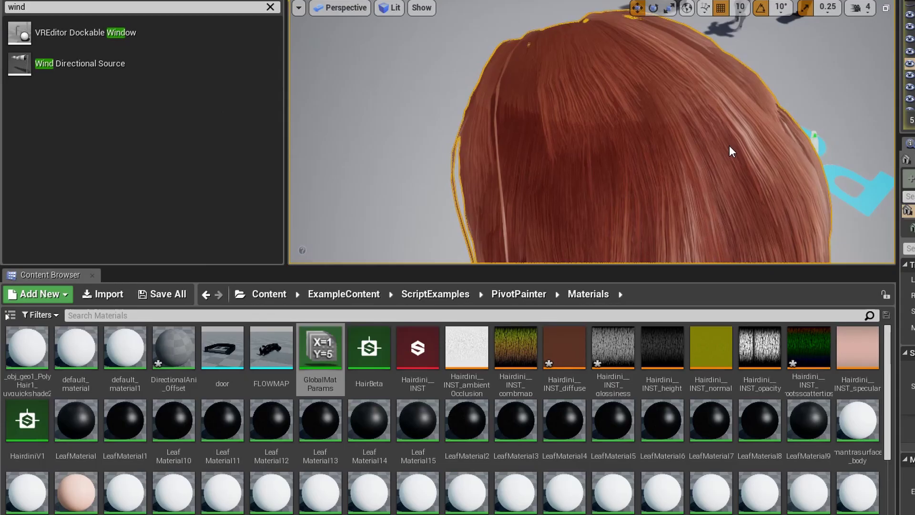
pyautogui.keyDown('alt'); pyautogui.moveTo(729, 145); pyautogui.dragTo(687, 143); pyautogui.keyUp('alt')
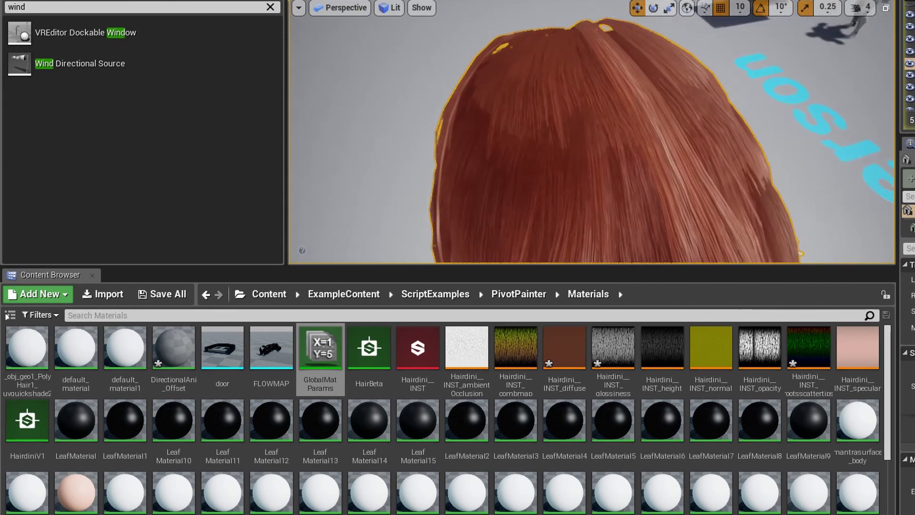
pyautogui.keyDown('alt'); pyautogui.moveTo(572, 138); pyautogui.dragTo(448, 150); pyautogui.keyUp('alt')
pyautogui.moveTo(600, 148)
pyautogui.keyDown('alt'); pyautogui.mouseDown()
pyautogui.moveTo(678, 163)
pyautogui.moveTo(644, 167)
pyautogui.moveTo(600, 147)
pyautogui.mouseUp(); pyautogui.keyUp('alt')
pyautogui.moveTo(636, 151); pyautogui.dragTo(633, 152, button='right')
pyautogui.moveTo(544, 106); pyautogui.dragTo(608, 92, button='right')
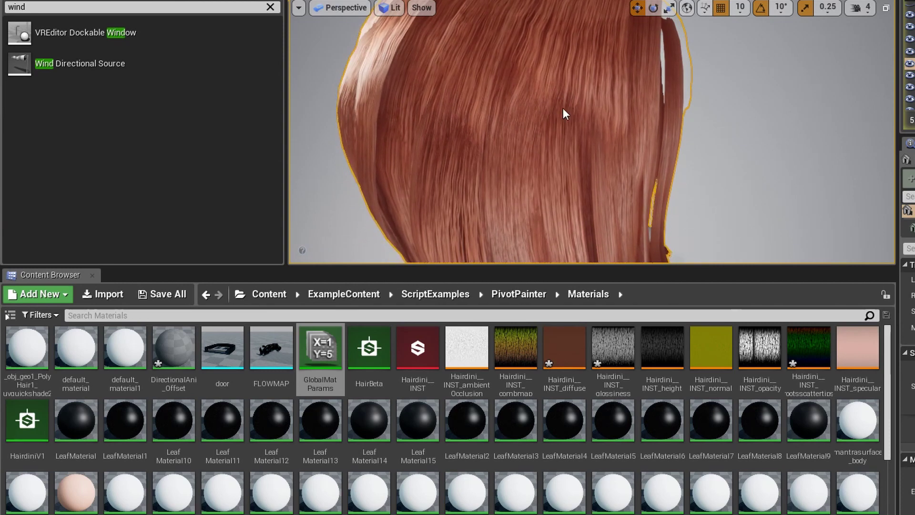
pyautogui.keyDown('alt'); pyautogui.moveTo(499, 124); pyautogui.dragTo(537, 130); pyautogui.keyUp('alt')
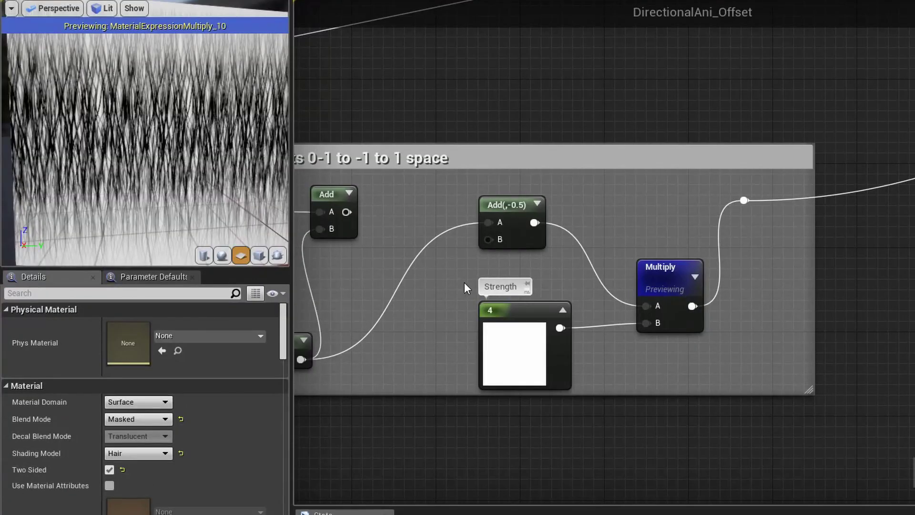
# Step: Set the Strength constant feeding the Multiply node back to 12
pyautogui.click(524, 321)
pyautogui.click(127, 325)
pyautogui.write('12')
pyautogui.press('Return')
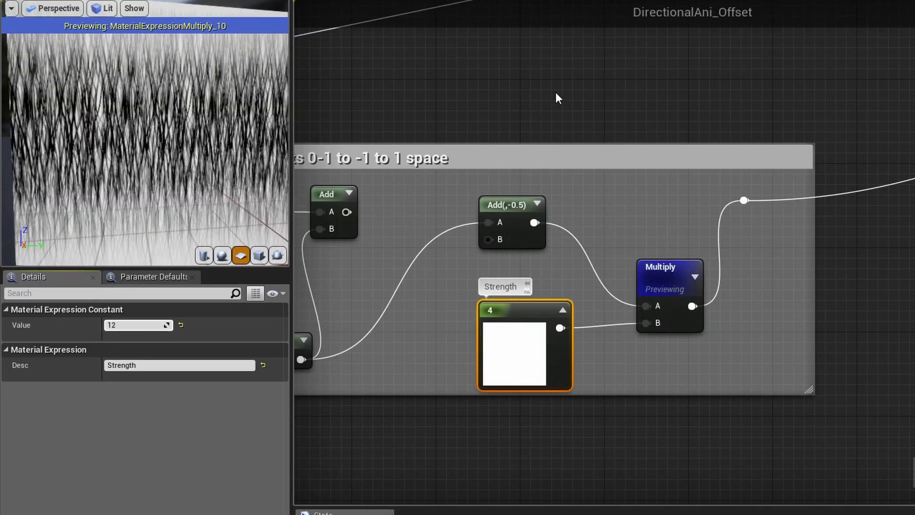
pyautogui.click(559, 98)
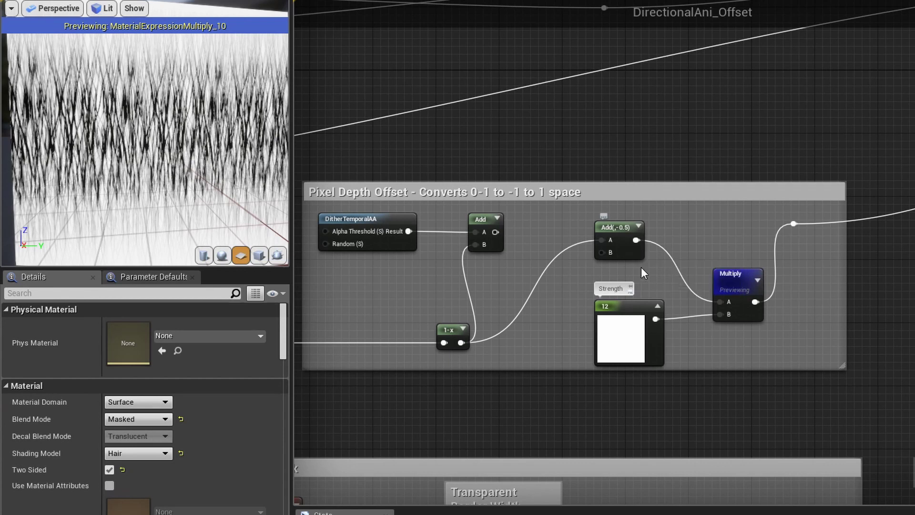
# Step: Inspect the DitherTemporalAA node and its inputs in the Pixel Depth Offset group
pyautogui.click(626, 312)
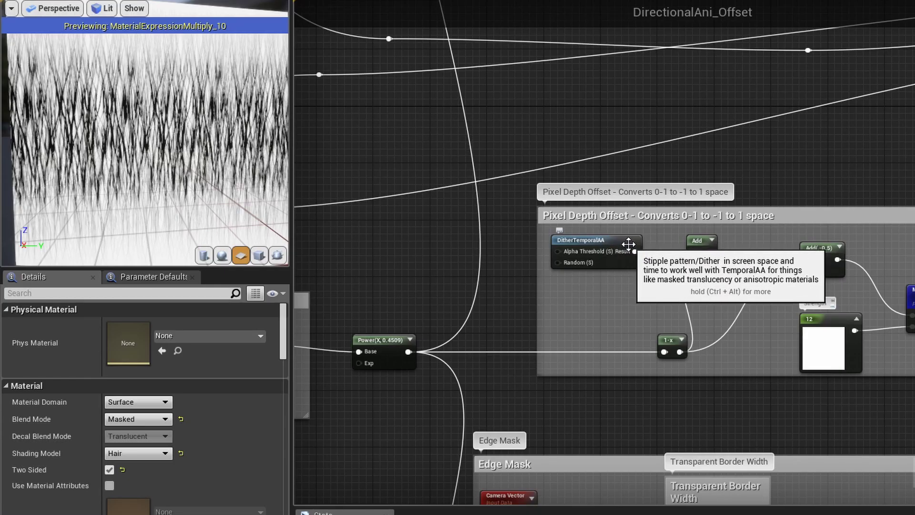
pyautogui.scroll(3, 701, 239)
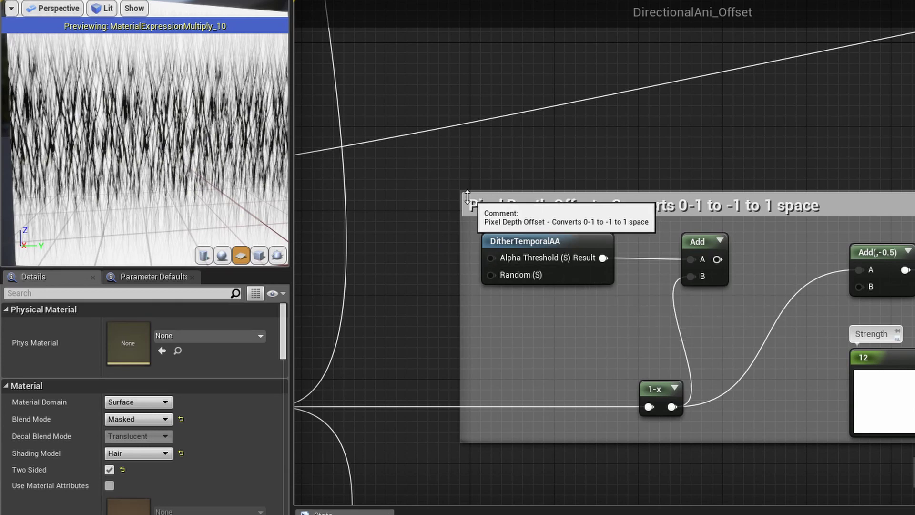
pyautogui.moveTo(439, 188); pyautogui.dragTo(654, 207, button='right')
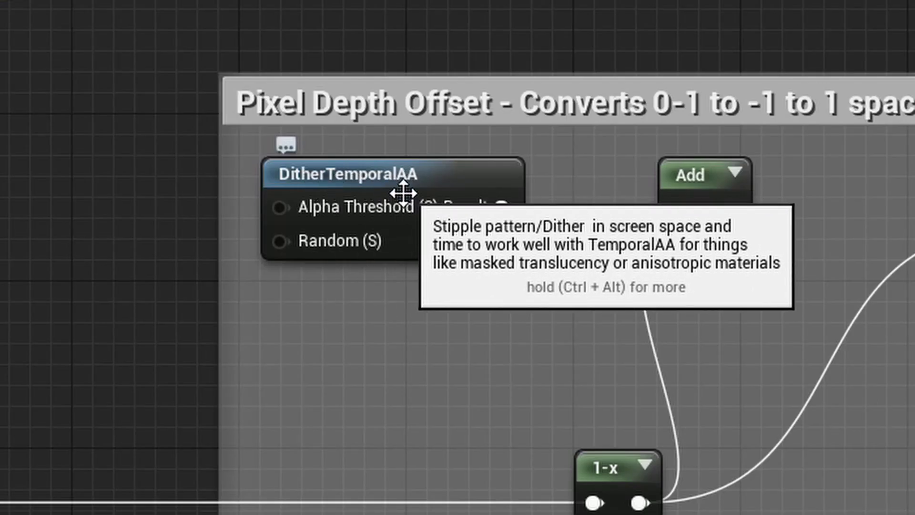
pyautogui.click(425, 221)
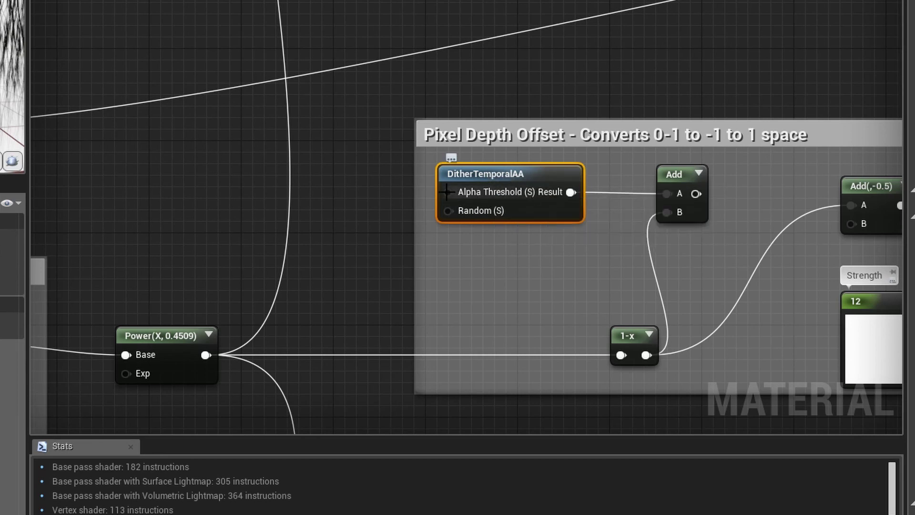
# Step: Add a constant of 0.5 and connect it to the DitherTemporalAA node's Alpha Threshold input
pyautogui.click(397, 189)
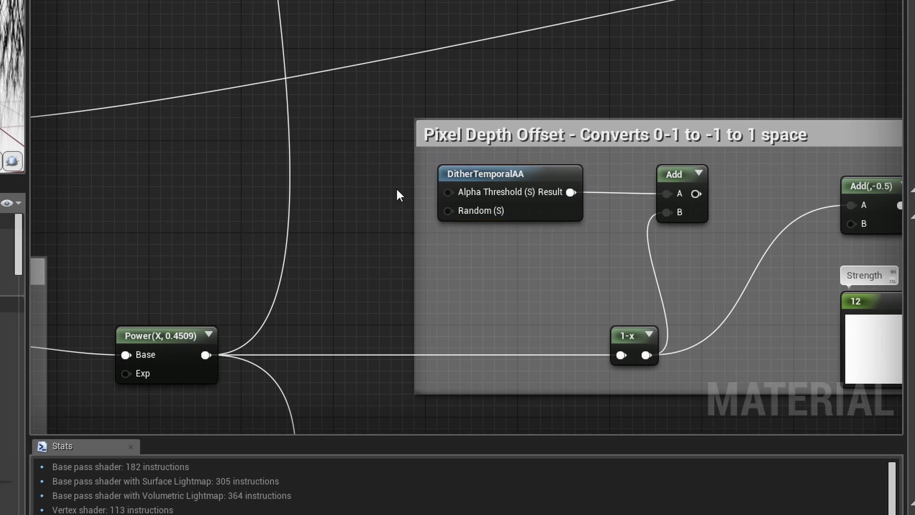
pyautogui.click(365, 168)
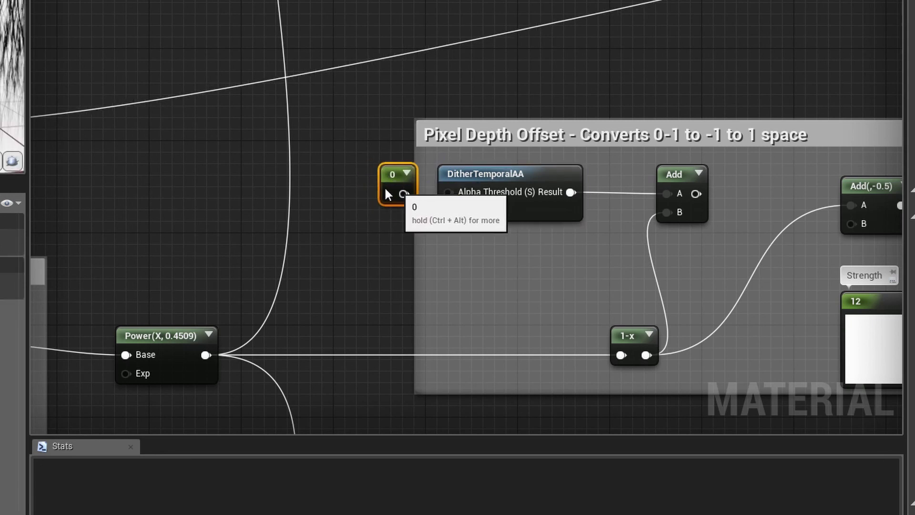
pyautogui.moveTo(385, 188); pyautogui.dragTo(448, 193)
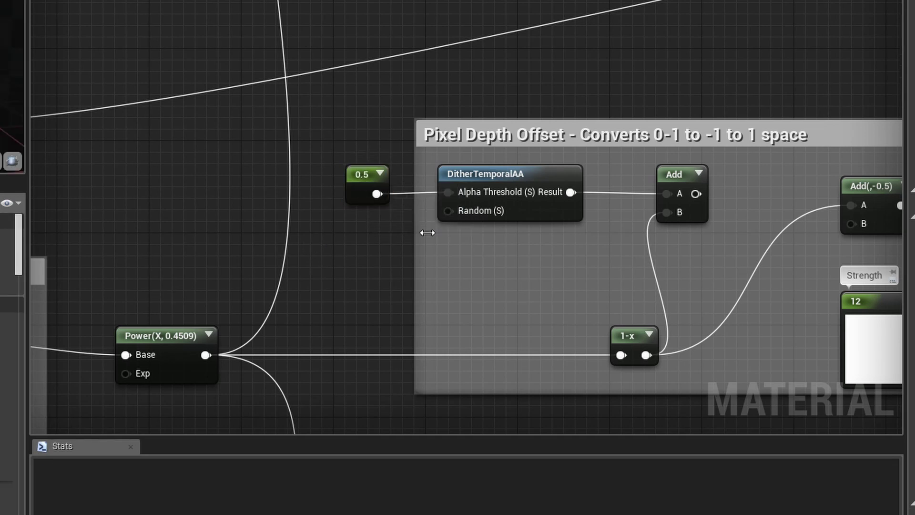
# Step: Connect the DitherTemporalAA result to the Add node's A input, and the Add output to the Add(,-0.5) node's A input
pyautogui.moveTo(494, 218)
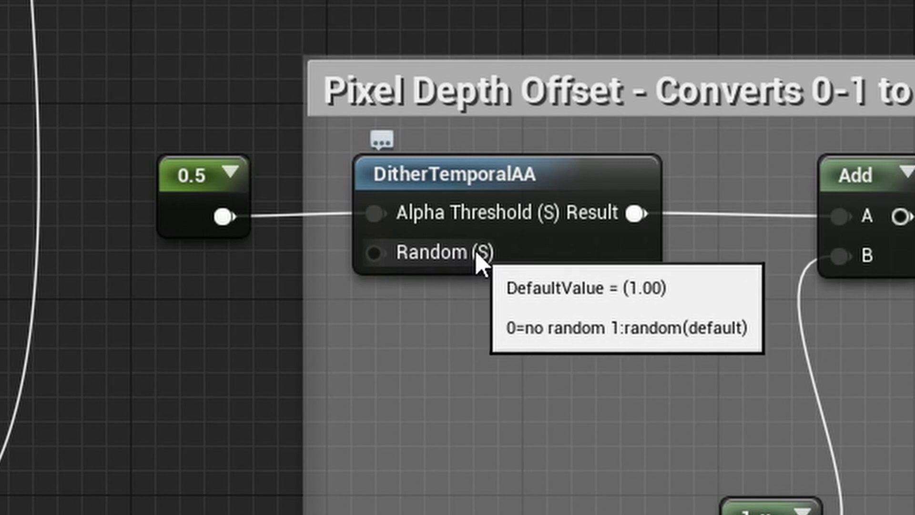
pyautogui.moveTo(454, 254)
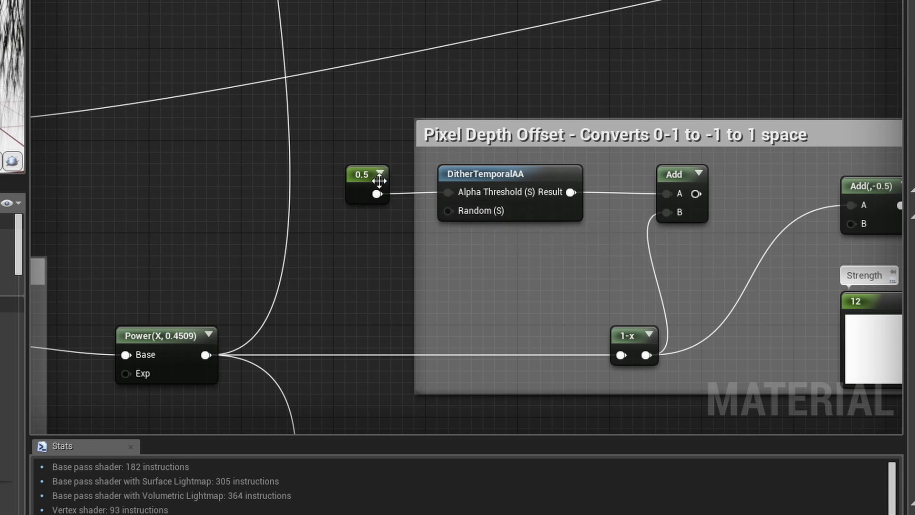
pyautogui.moveTo(532, 175)
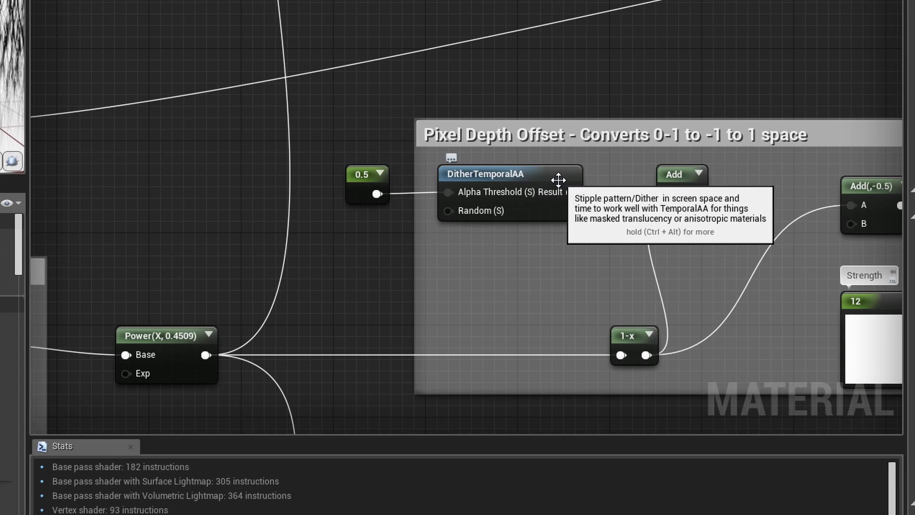
pyautogui.moveTo(570, 192); pyautogui.dragTo(666, 193)
pyautogui.moveTo(623, 268); pyautogui.dragTo(370, 213, button='right')
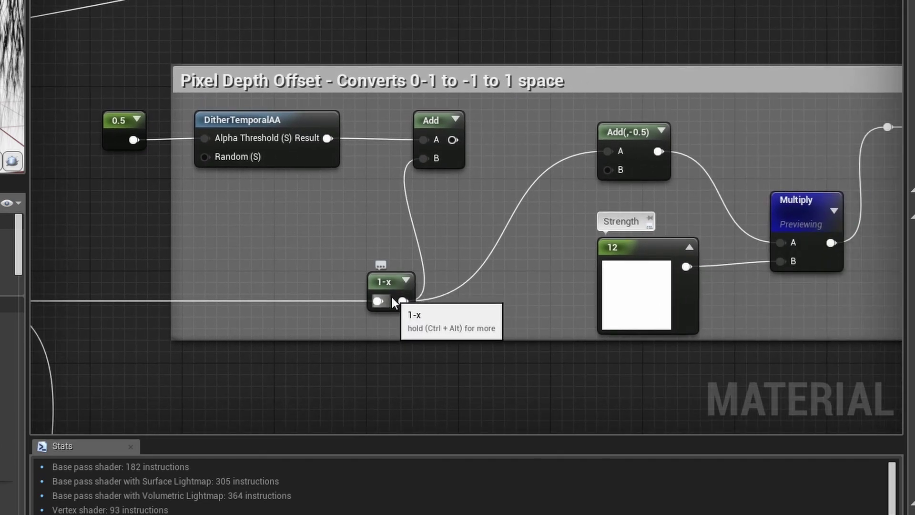
pyautogui.moveTo(453, 140); pyautogui.dragTo(644, 132)
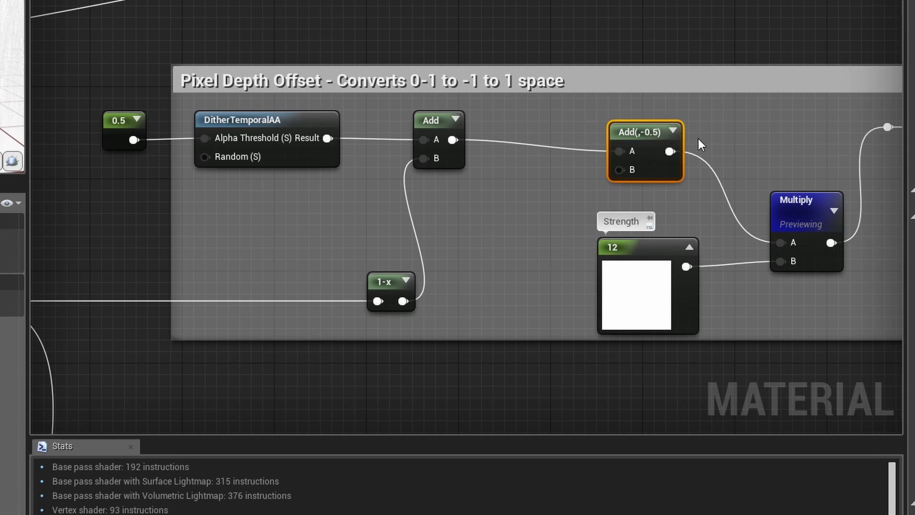
# Step: Align the Add(,-0.5) node with the Add node and widen the Pixel Depth Offset comment box to enclose the 0.5 constant
pyautogui.moveTo(649, 123); pyautogui.dragTo(648, 115)
pyautogui.scroll(-1, 244, 210)
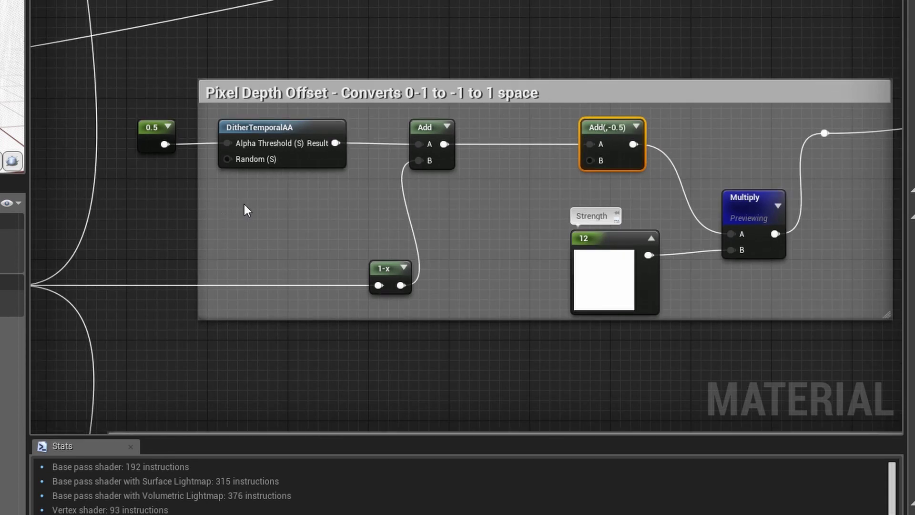
pyautogui.moveTo(193, 198); pyautogui.dragTo(132, 198)
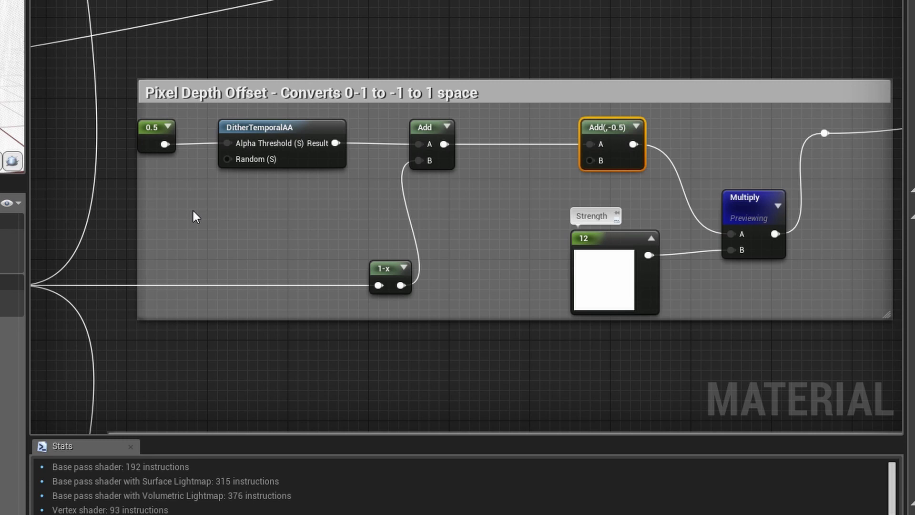
pyautogui.moveTo(344, 200); pyautogui.dragTo(276, 181, button='right')
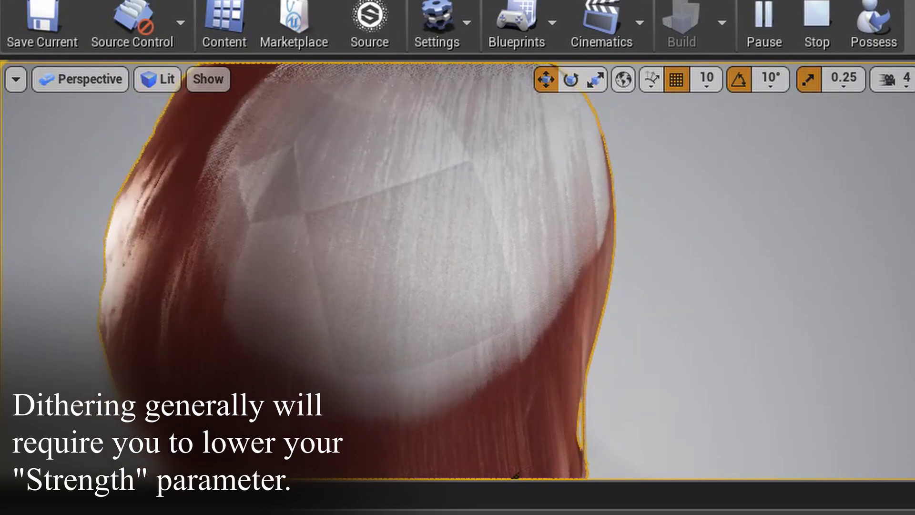
# Step: Examine the dithered Pixel Depth Offset on the back of the character's head from several angles in the level viewport
pyautogui.moveTo(568, 323); pyautogui.dragTo(568, 382)
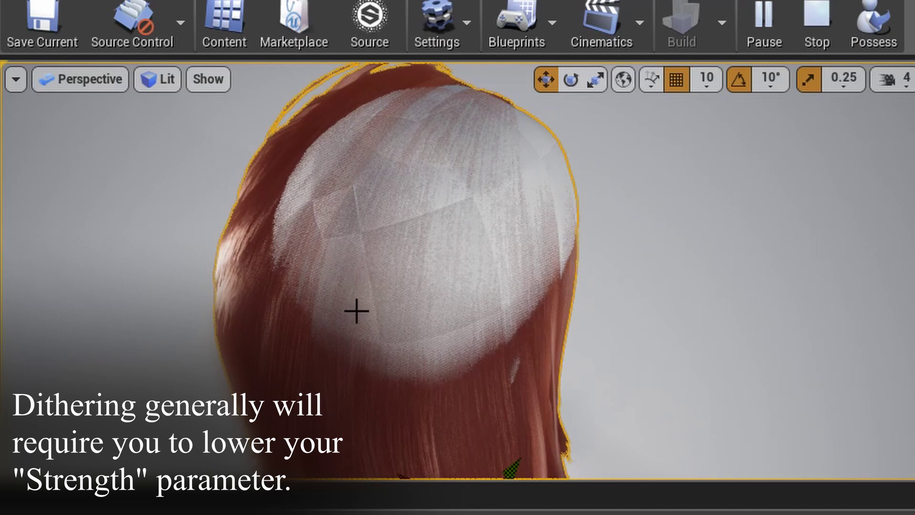
pyautogui.keyDown('alt'); pyautogui.moveTo(357, 311); pyautogui.dragTo(453, 311); pyautogui.keyUp('alt')
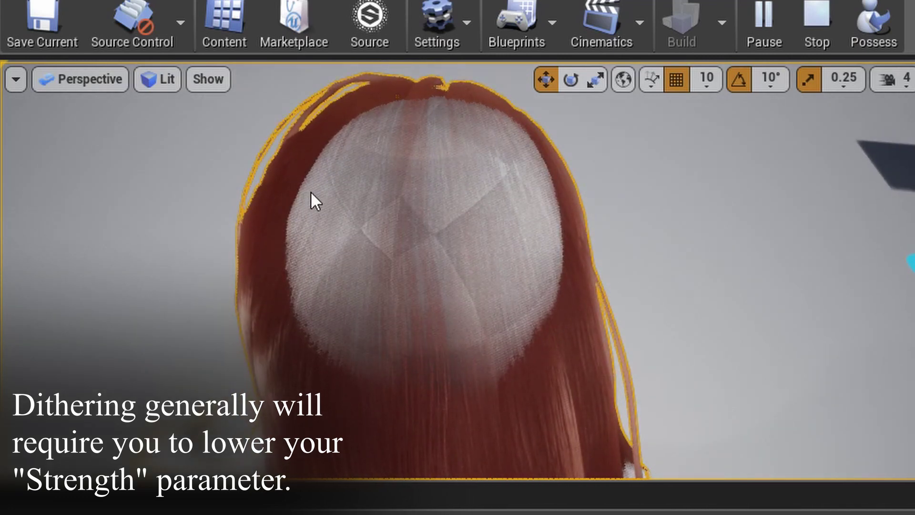
pyautogui.keyDown('alt'); pyautogui.moveTo(380, 155); pyautogui.dragTo(343, 162); pyautogui.keyUp('alt')
pyautogui.keyDown('alt'); pyautogui.moveTo(420, 301); pyautogui.dragTo(424, 206); pyautogui.keyUp('alt')
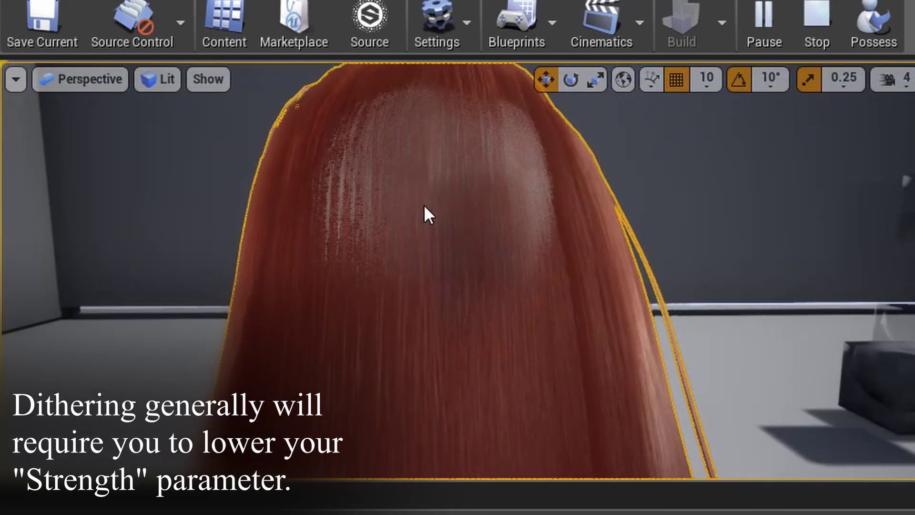
pyautogui.keyDown('alt'); pyautogui.moveTo(437, 147); pyautogui.dragTo(394, 136); pyautogui.keyUp('alt')
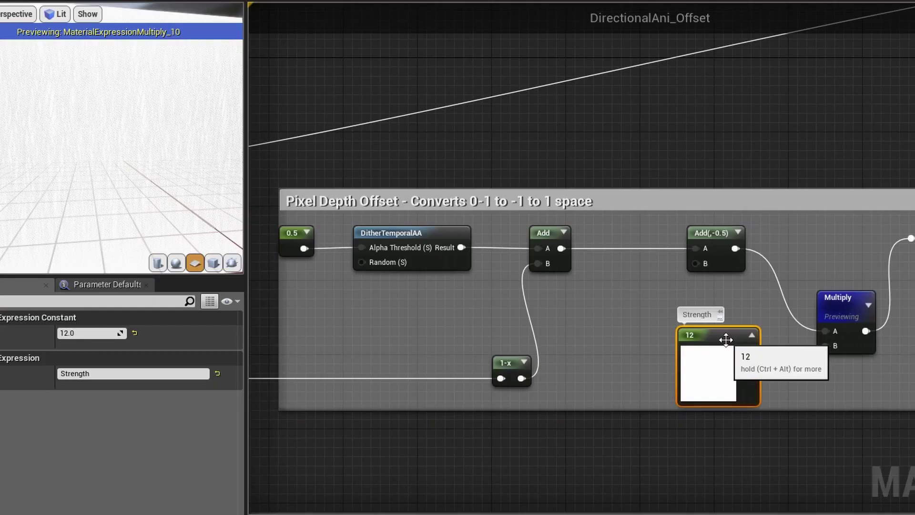
# Step: Set the Strength constant in the Pixel Depth Offset group to 4
pyautogui.click(95, 332)
pyautogui.write('4')
pyautogui.click(550, 445)
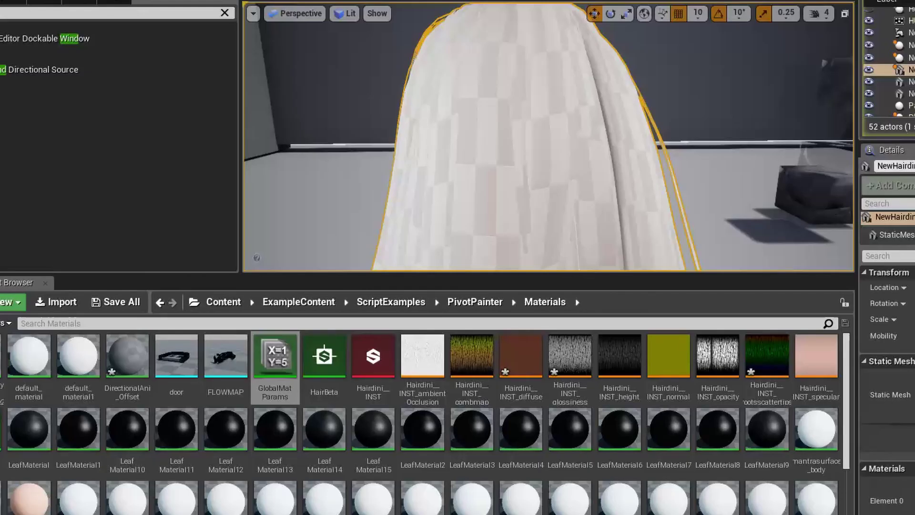
# Step: Examine the hair's crown, lengths and tips at the reduced Strength, selecting the floor to clear the hair mesh's selection outline
pyautogui.keyDown('alt'); pyautogui.moveTo(548, 138); pyautogui.dragTo(616, 172); pyautogui.keyUp('alt')
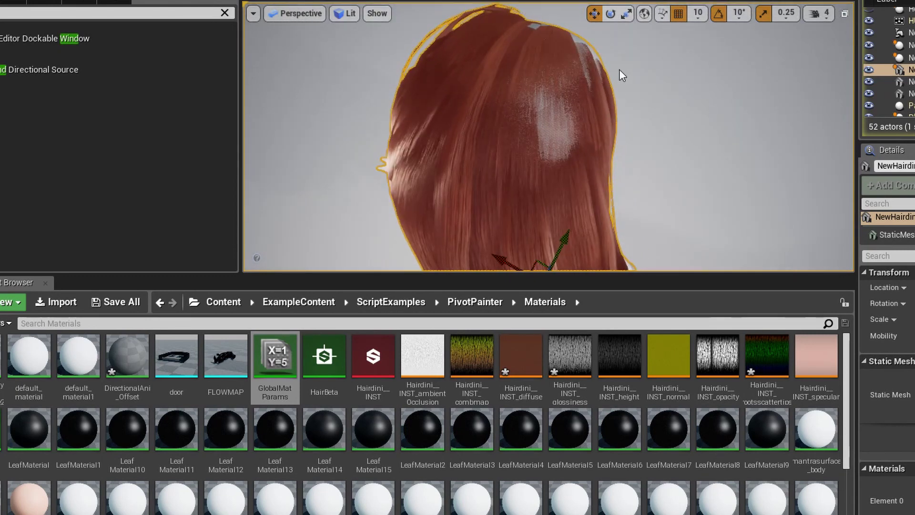
pyautogui.keyDown('alt'); pyautogui.moveTo(543, 89); pyautogui.dragTo(516, 108); pyautogui.keyUp('alt')
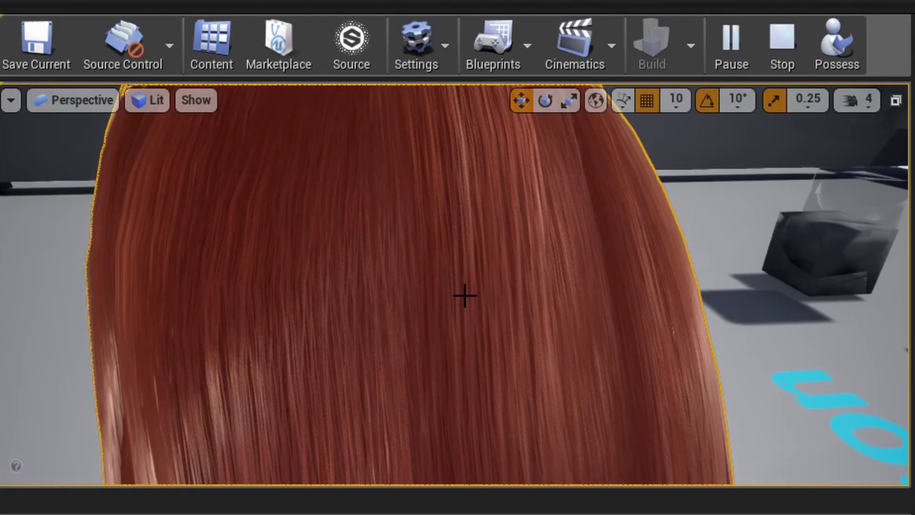
pyautogui.moveTo(465, 295)
pyautogui.keyDown('alt'); pyautogui.mouseDown()
pyautogui.moveTo(600, 302)
pyautogui.moveTo(465, 295)
pyautogui.mouseUp(); pyautogui.keyUp('alt')
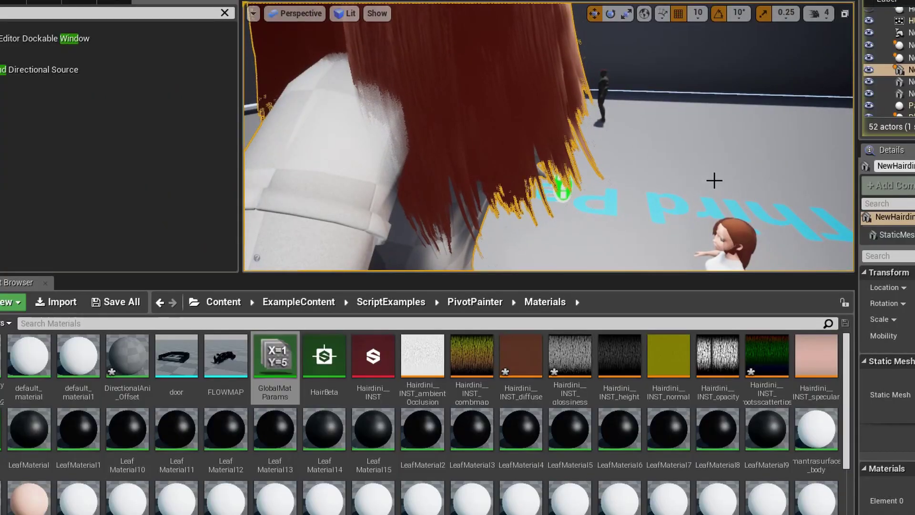
pyautogui.click(706, 173)
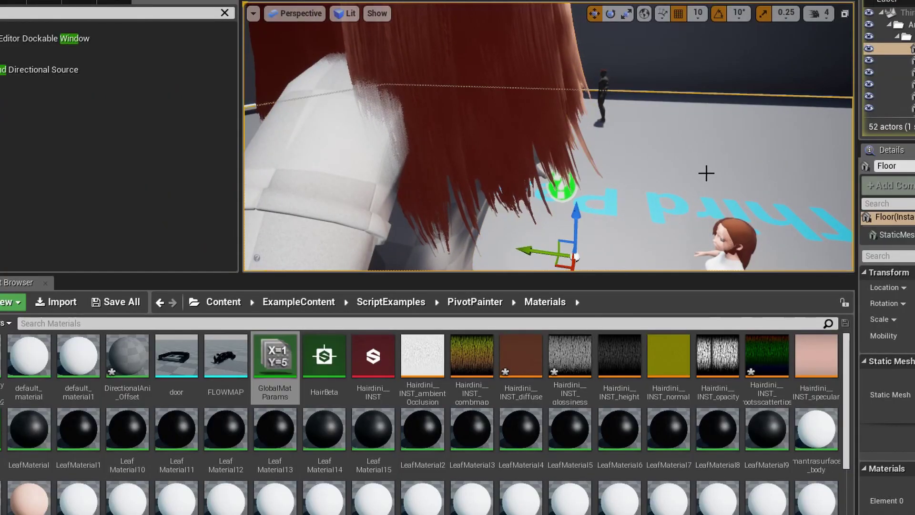
pyautogui.keyDown('alt'); pyautogui.moveTo(707, 173); pyautogui.dragTo(706, 173); pyautogui.keyUp('alt')
pyautogui.keyDown('alt'); pyautogui.moveTo(548, 139); pyautogui.dragTo(548, 138); pyautogui.keyUp('alt')
pyautogui.keyDown('alt'); pyautogui.moveTo(376, 169); pyautogui.dragTo(376, 169); pyautogui.keyUp('alt')
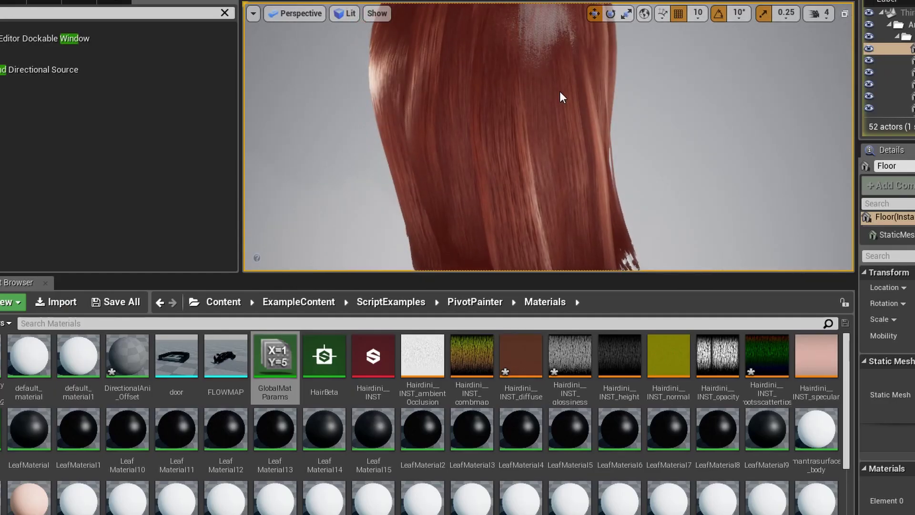
pyautogui.keyDown('alt'); pyautogui.moveTo(560, 98); pyautogui.dragTo(539, 172); pyautogui.keyUp('alt')
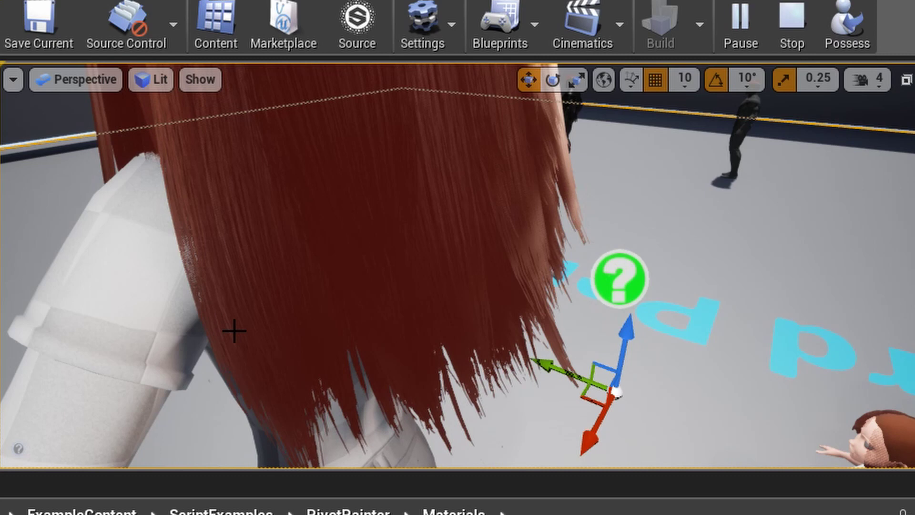
pyautogui.moveTo(257, 205); pyautogui.dragTo(215, 205, button='right')
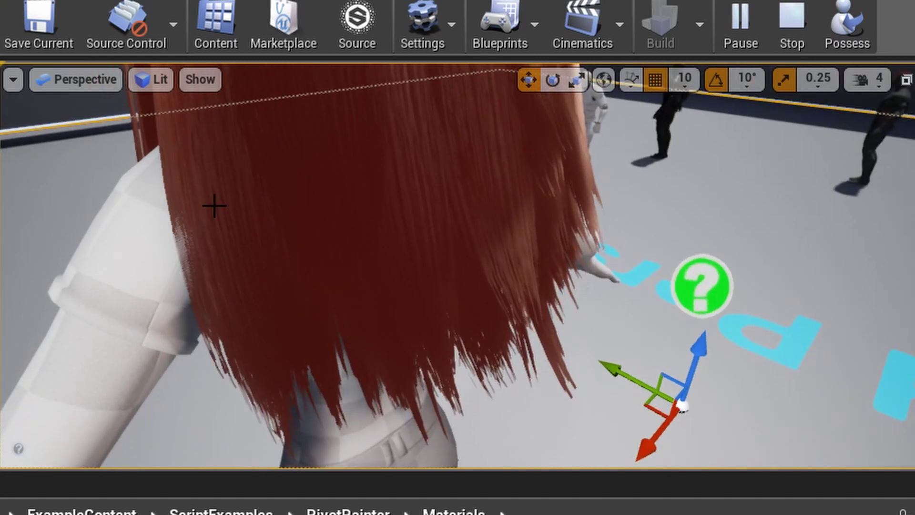
pyautogui.moveTo(440, 252); pyautogui.dragTo(491, 229, button='middle')
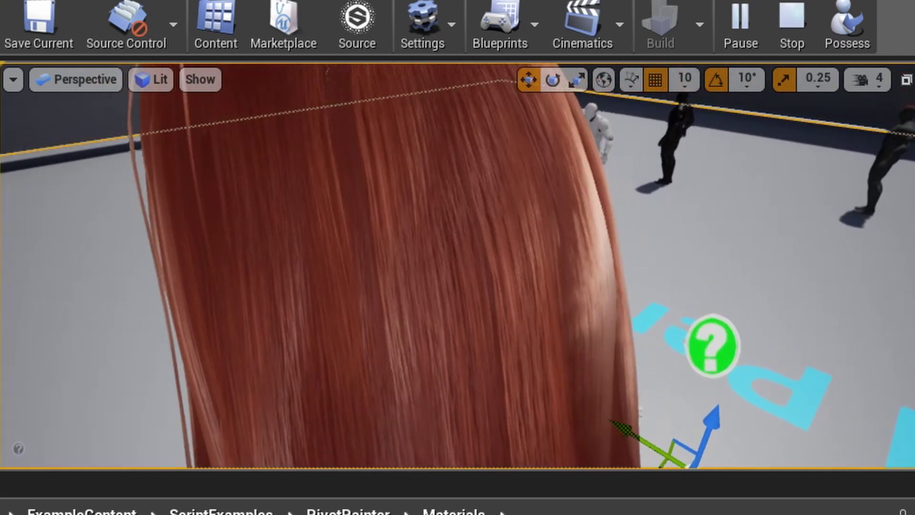
pyautogui.moveTo(493, 236); pyautogui.dragTo(493, 236, button='right')
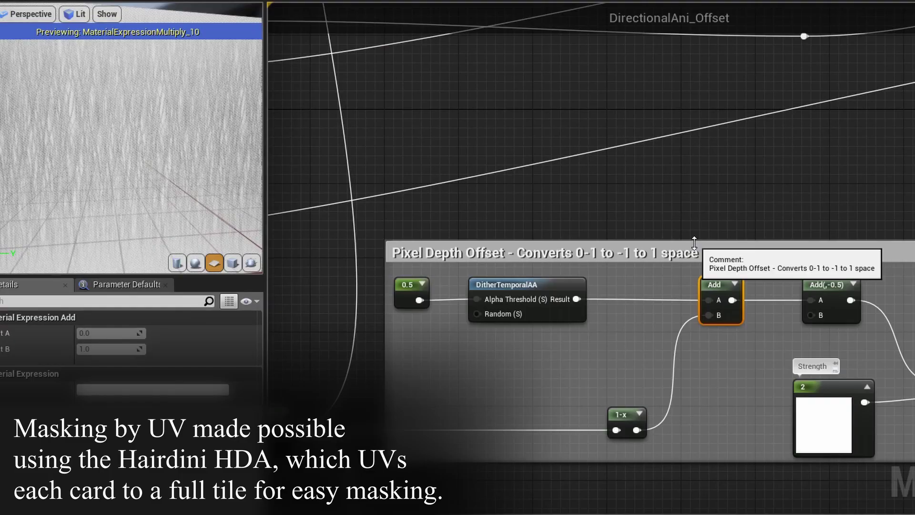
# Step: Extend the Pixel Depth Offset comment box upward to make room for nodes above the DitherTemporalAA row
pyautogui.moveTo(691, 235); pyautogui.dragTo(693, 223)
pyautogui.click(467, 99)
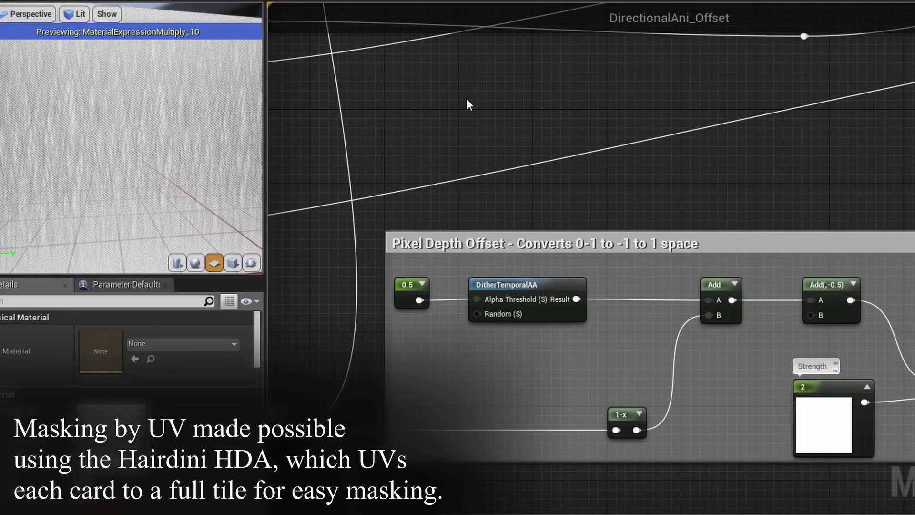
pyautogui.moveTo(611, 234); pyautogui.dragTo(593, 131)
# Step: Add a TextureCoordinate node and place it above the 0.5 constant inside the Pixel Depth Offset comment box
pyautogui.rightClick(491, 202)
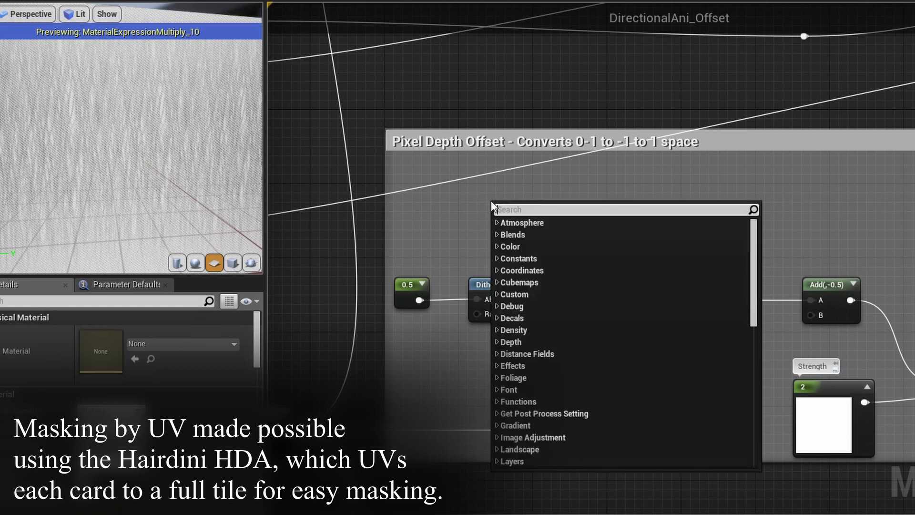
pyautogui.write('texturecoo')
pyautogui.press('Return')
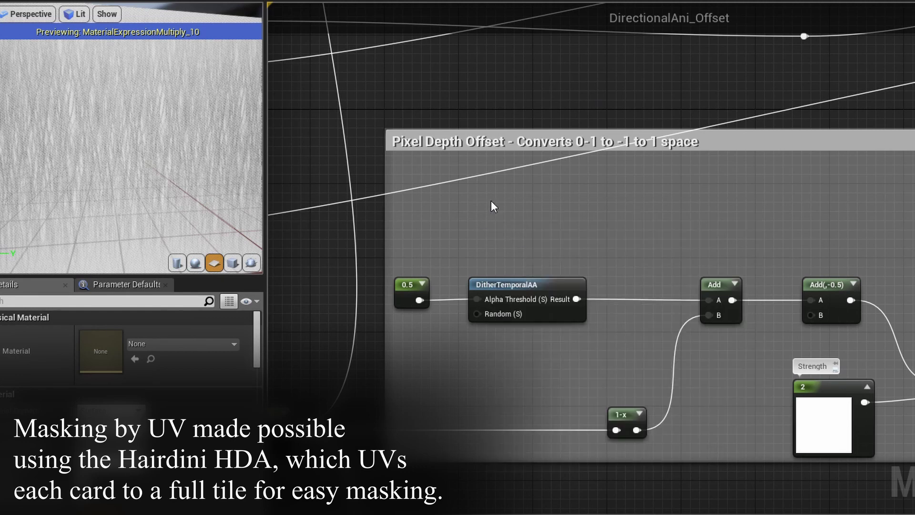
pyautogui.moveTo(497, 206); pyautogui.dragTo(437, 199)
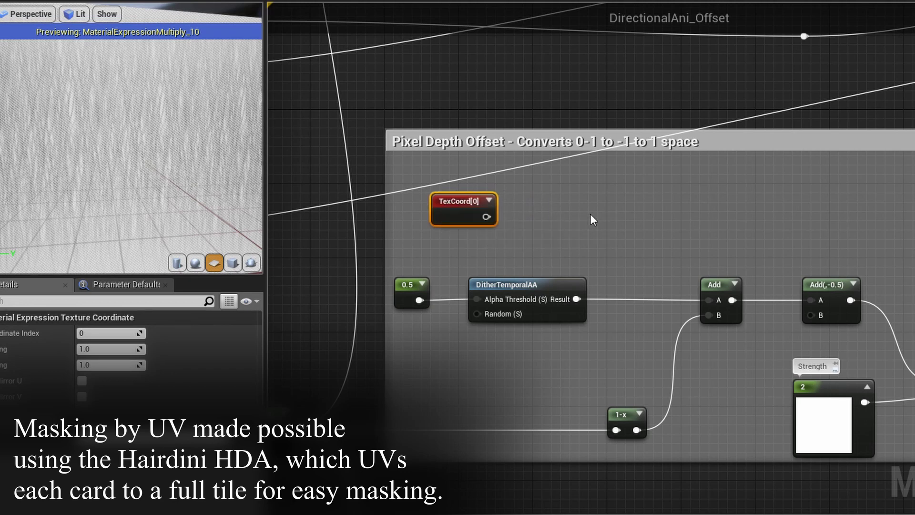
# Step: Add a ComponentMask node beside TexCoord[0], limit it to the G channel, and feed it from TexCoord[0]
pyautogui.click(551, 202)
pyautogui.rightClick(551, 201)
pyautogui.write('com')
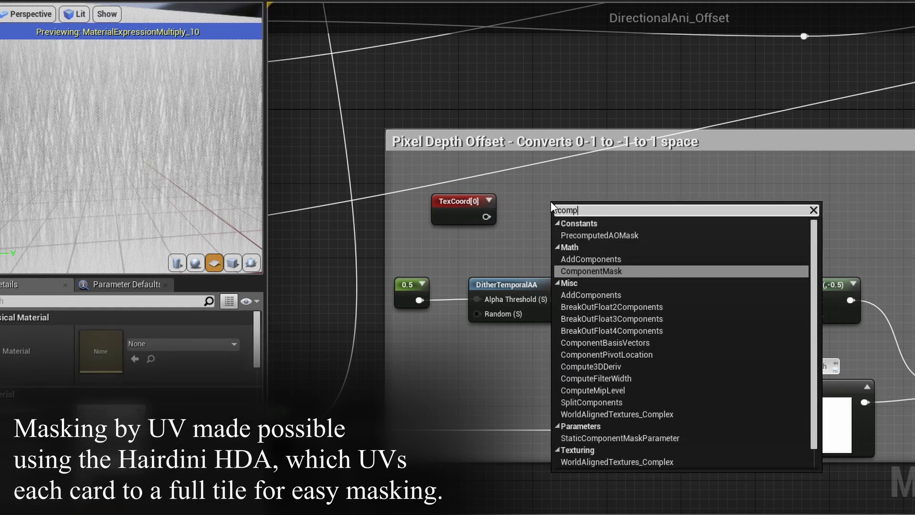
pyautogui.write('p')
pyautogui.press('Return')
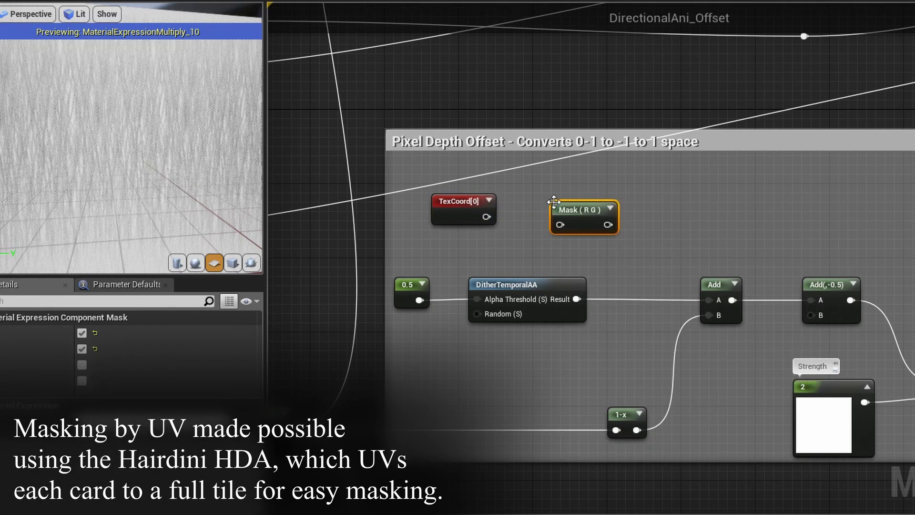
pyautogui.click(82, 333)
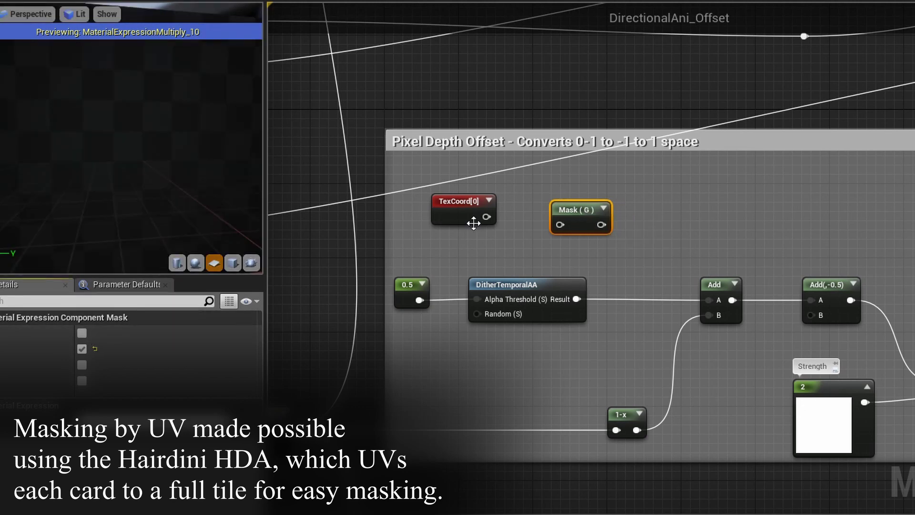
pyautogui.moveTo(477, 212); pyautogui.dragTo(561, 224)
# Step: Preview the Mask (G) node's output and move the node closer to TexCoord[0]
pyautogui.rightClick(573, 205)
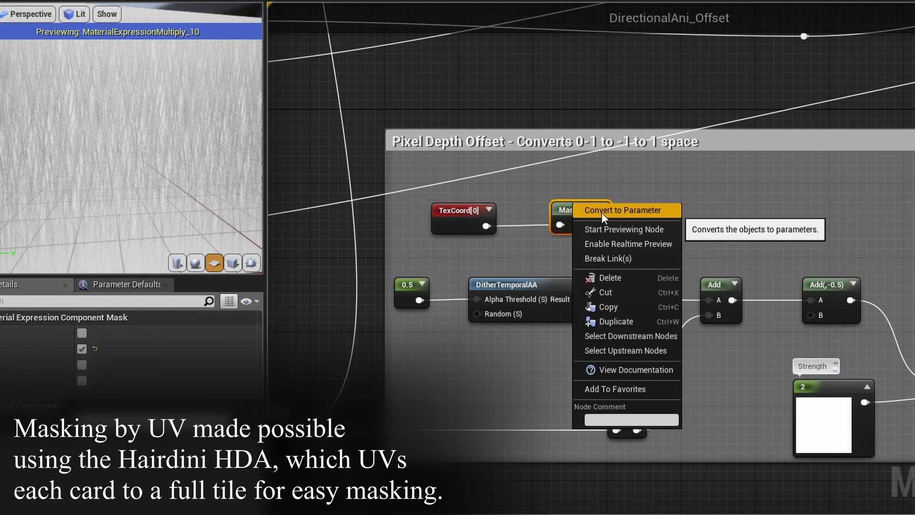
pyautogui.click(601, 229)
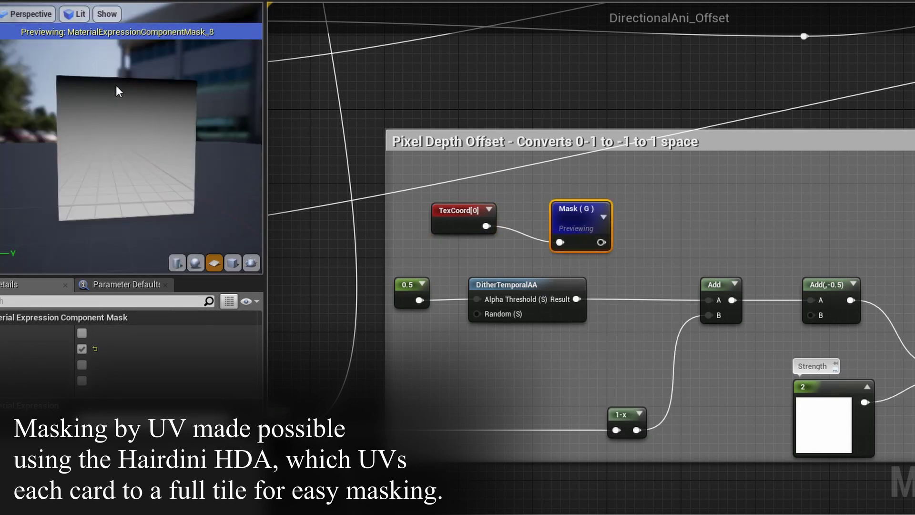
pyautogui.moveTo(581, 217); pyautogui.dragTo(562, 209)
# Step: Add a 1-x node after Mask (G), connect the mask's output to it, and preview the inverted gradient
pyautogui.rightClick(625, 200)
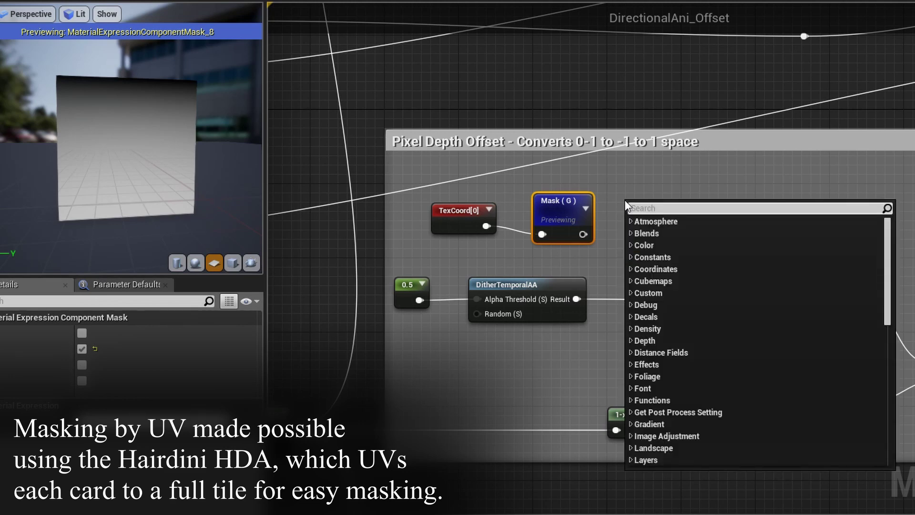
pyautogui.write('1-')
pyautogui.press('Return')
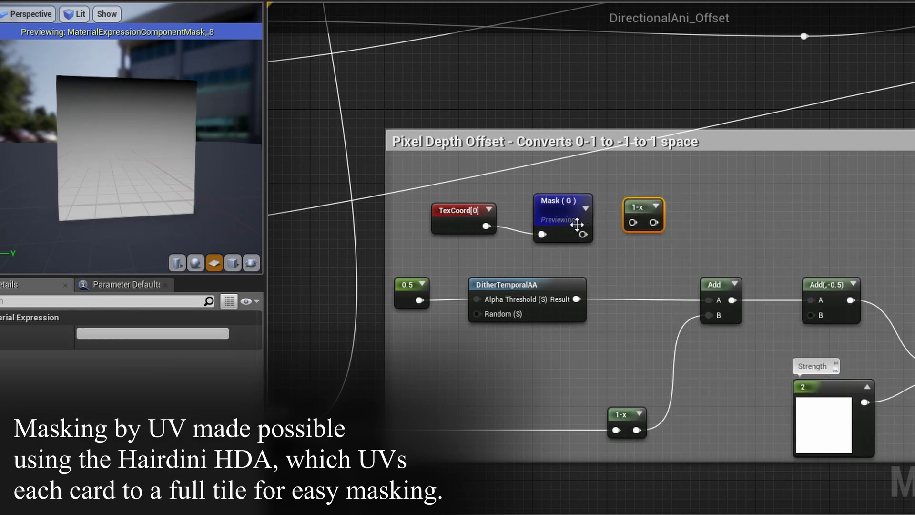
pyautogui.moveTo(631, 226); pyautogui.dragTo(633, 223)
pyautogui.rightClick(639, 208)
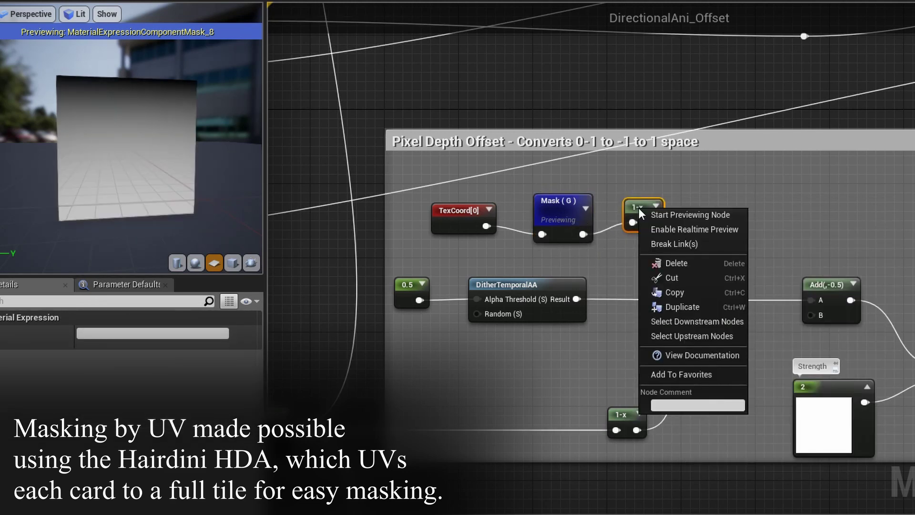
pyautogui.click(647, 210)
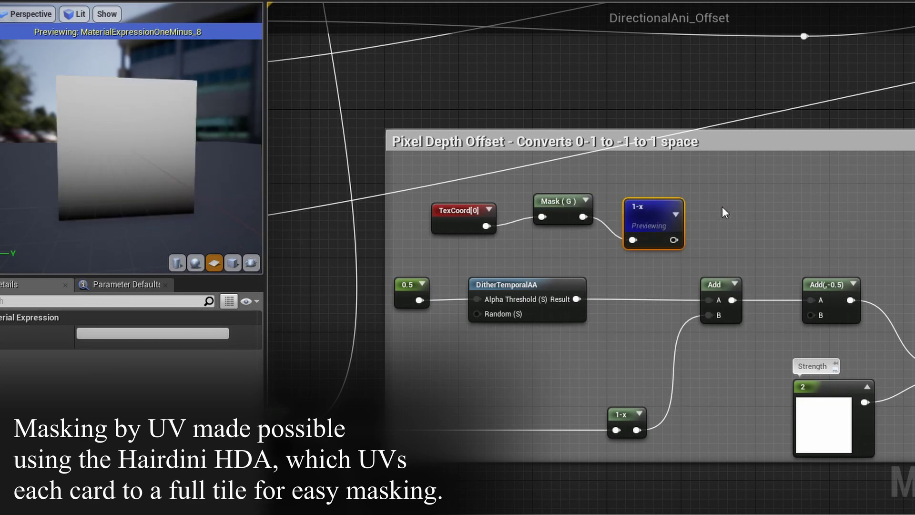
# Step: Add a Multiply node with the new 1-x output connected to A and the DitherTemporalAA result to B
pyautogui.click(737, 208)
pyautogui.click(737, 208)
pyautogui.moveTo(672, 239); pyautogui.dragTo(733, 233)
pyautogui.moveTo(577, 299); pyautogui.dragTo(758, 248)
pyautogui.moveTo(755, 216); pyautogui.dragTo(731, 215)
# Step: Preview the new Multiply node's output, and reposition the Add and Multiply nodes to separate them
pyautogui.rightClick(731, 216)
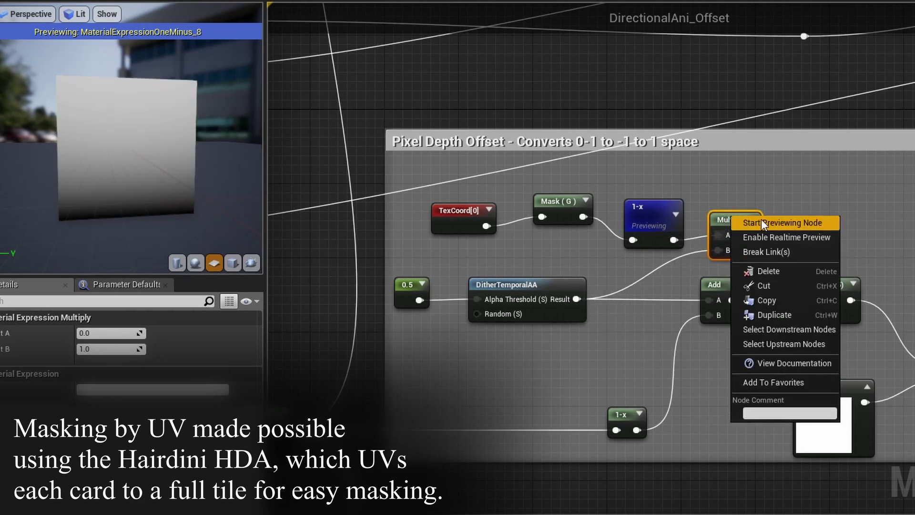
pyautogui.click(762, 221)
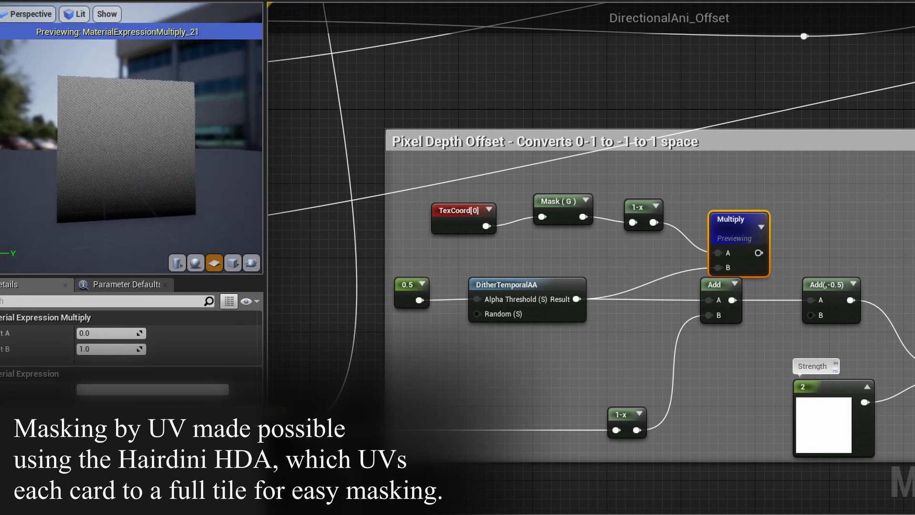
pyautogui.moveTo(49, 225); pyautogui.dragTo(50, 225, button='right')
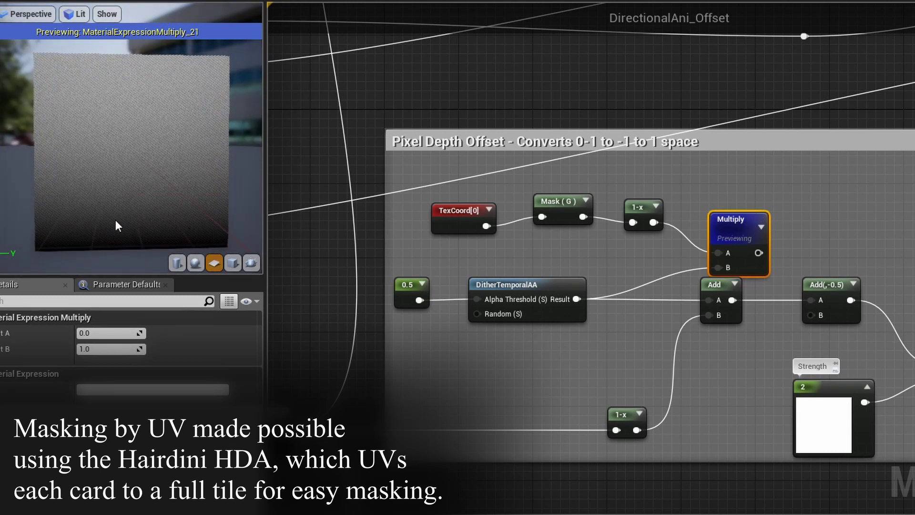
pyautogui.moveTo(718, 285); pyautogui.dragTo(764, 285)
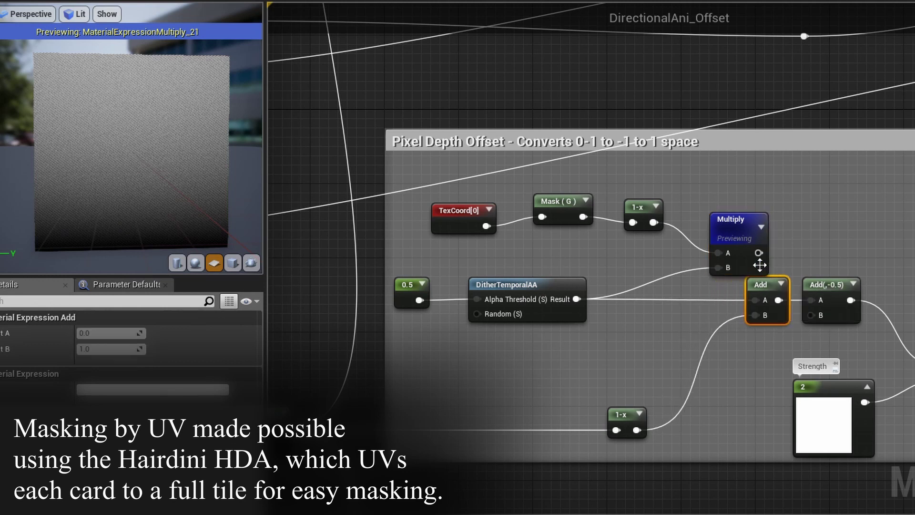
pyautogui.moveTo(739, 229); pyautogui.dragTo(711, 228)
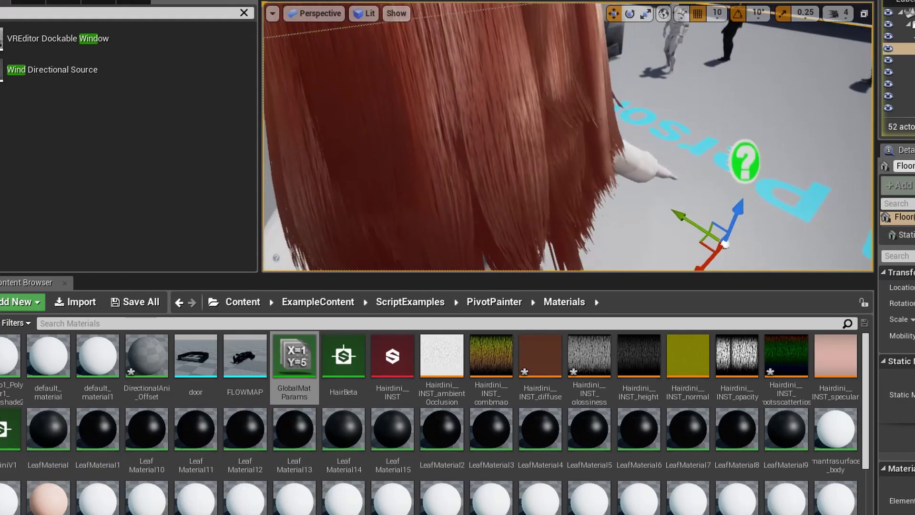
# Step: Set the Strength constant in the Pixel Depth Offset group to 3
pyautogui.keyDown('alt'); pyautogui.moveTo(568, 137); pyautogui.dragTo(533, 130); pyautogui.keyUp('alt')
pyautogui.moveTo(534, 135); pyautogui.dragTo(534, 135, button='right')
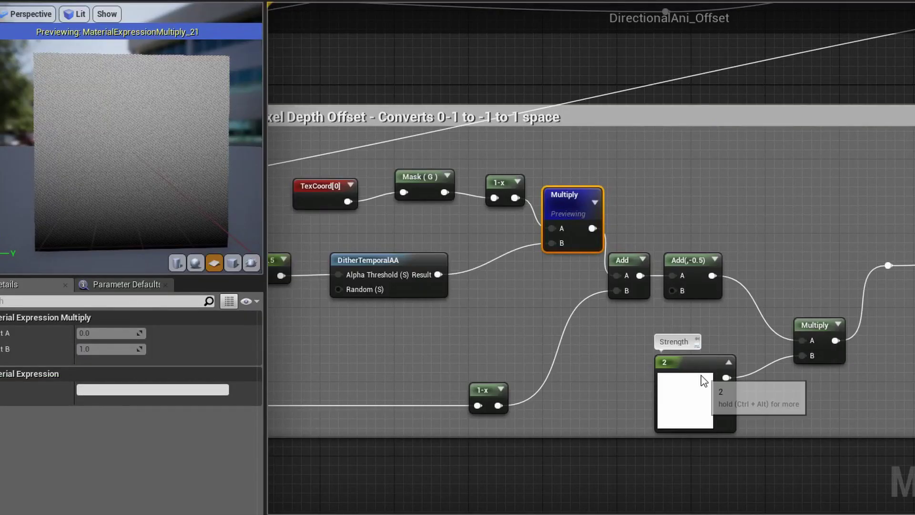
pyautogui.click(701, 383)
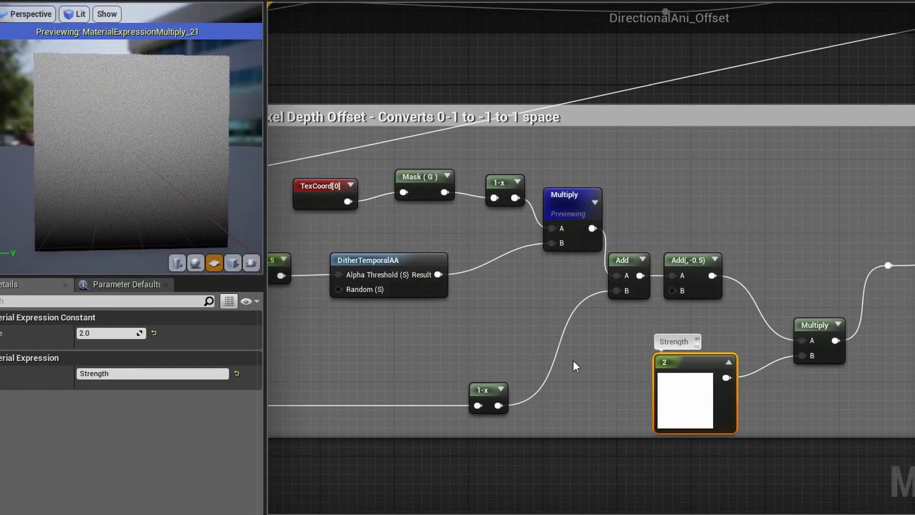
pyautogui.click(122, 334)
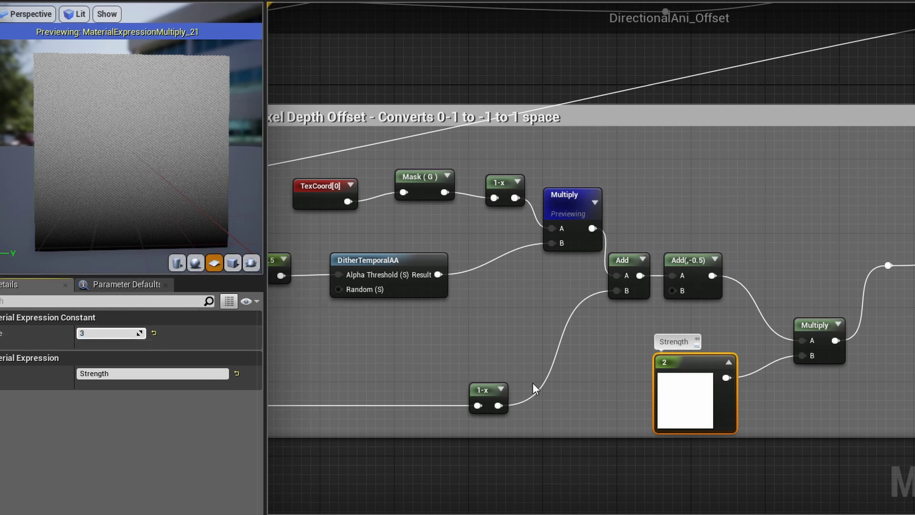
pyautogui.click(569, 383)
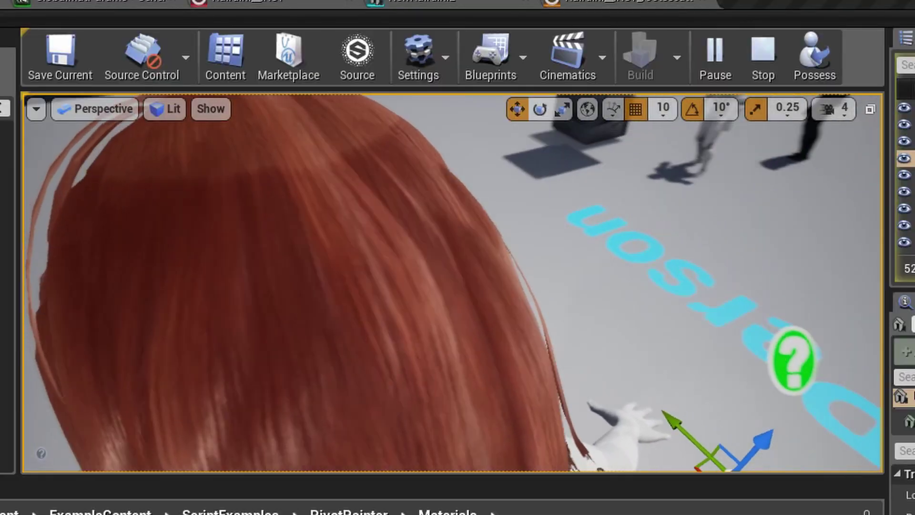
# Step: Inspect the hair in the level from the back, side and above to judge the depth offset shading
pyautogui.keyDown('alt'); pyautogui.moveTo(433, 324); pyautogui.dragTo(319, 293); pyautogui.keyUp('alt')
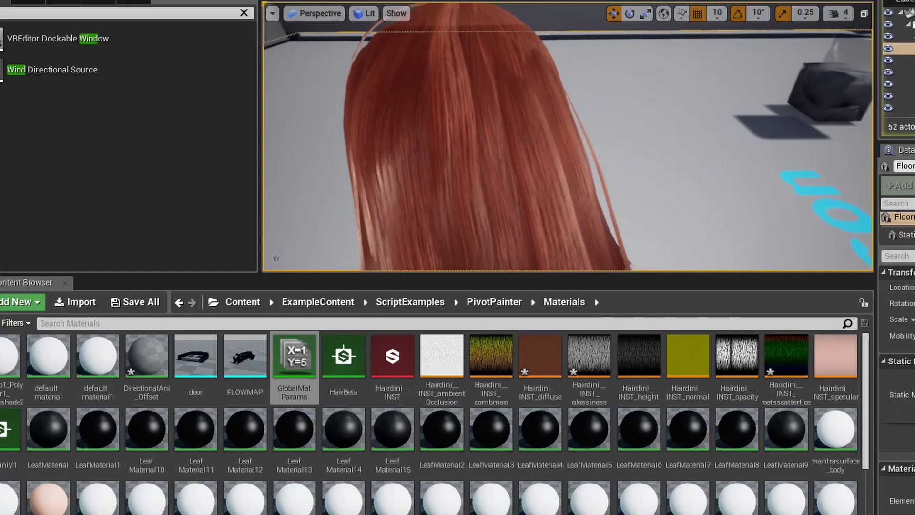
pyautogui.keyDown('alt'); pyautogui.moveTo(403, 303); pyautogui.dragTo(301, 353); pyautogui.keyUp('alt')
pyautogui.keyDown('alt'); pyautogui.moveTo(477, 200); pyautogui.dragTo(610, 143); pyautogui.keyUp('alt')
pyautogui.keyDown('alt'); pyautogui.moveTo(552, 192); pyautogui.dragTo(504, 187); pyautogui.keyUp('alt')
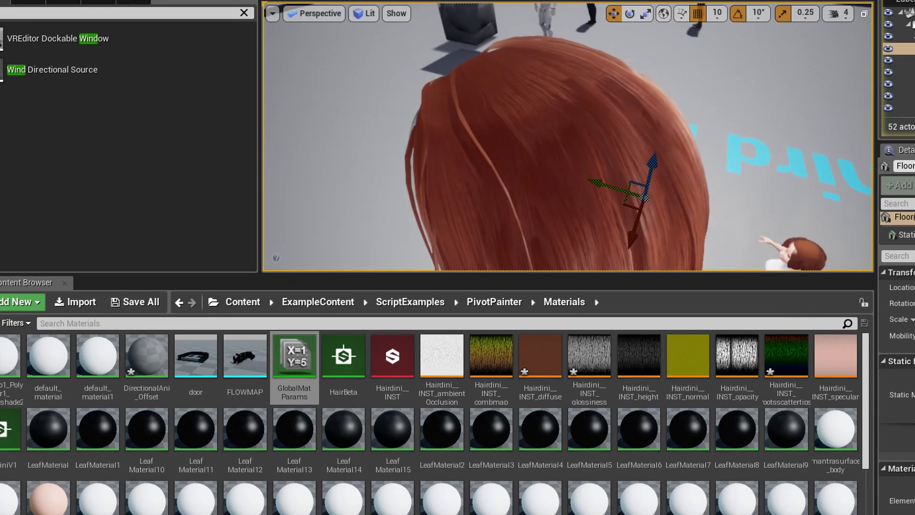
pyautogui.keyDown('alt'); pyautogui.moveTo(536, 111); pyautogui.dragTo(506, 98); pyautogui.keyUp('alt')
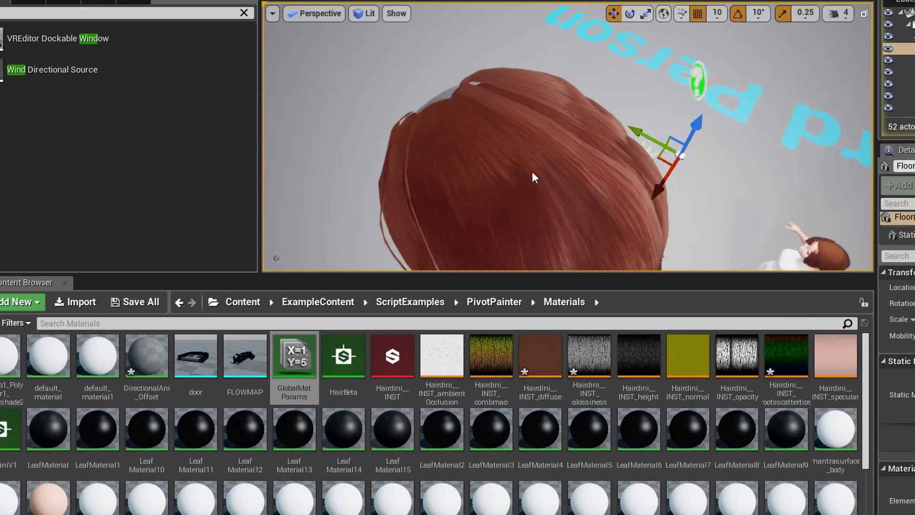
pyautogui.keyDown('alt'); pyautogui.moveTo(570, 159); pyautogui.dragTo(517, 137); pyautogui.keyUp('alt')
pyautogui.keyDown('alt'); pyautogui.moveTo(510, 89); pyautogui.dragTo(525, 91); pyautogui.keyUp('alt')
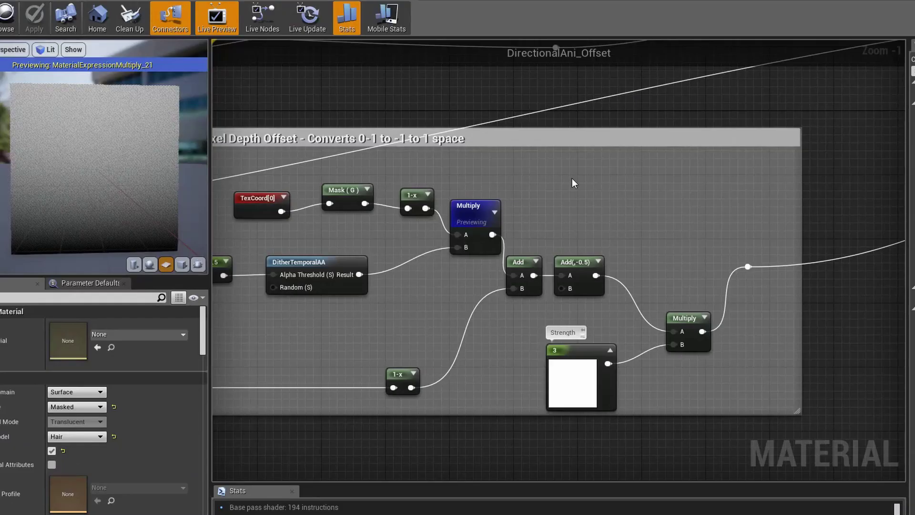
# Step: Review the Pixel Depth Offset node group and trace its output to the Pixel Depth Offset input of the material result node
pyautogui.scroll(-1, 572, 178)
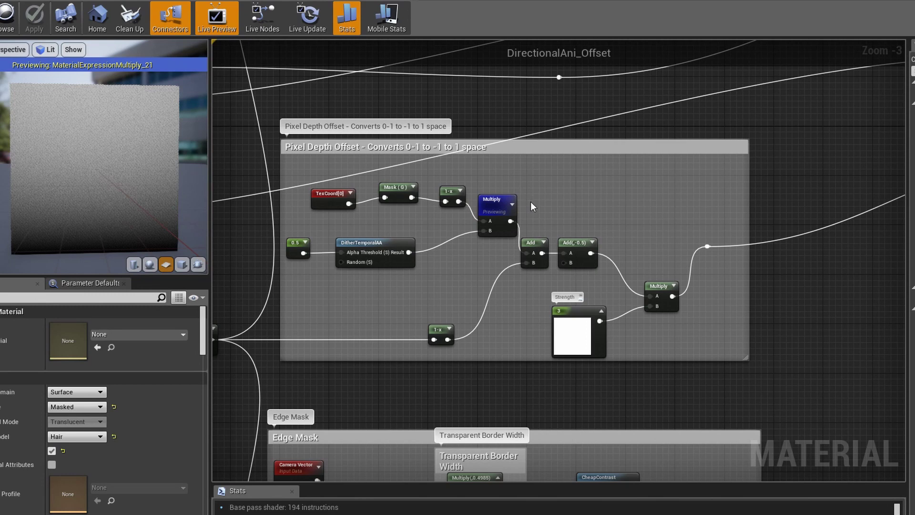
pyautogui.scroll(3, 608, 339)
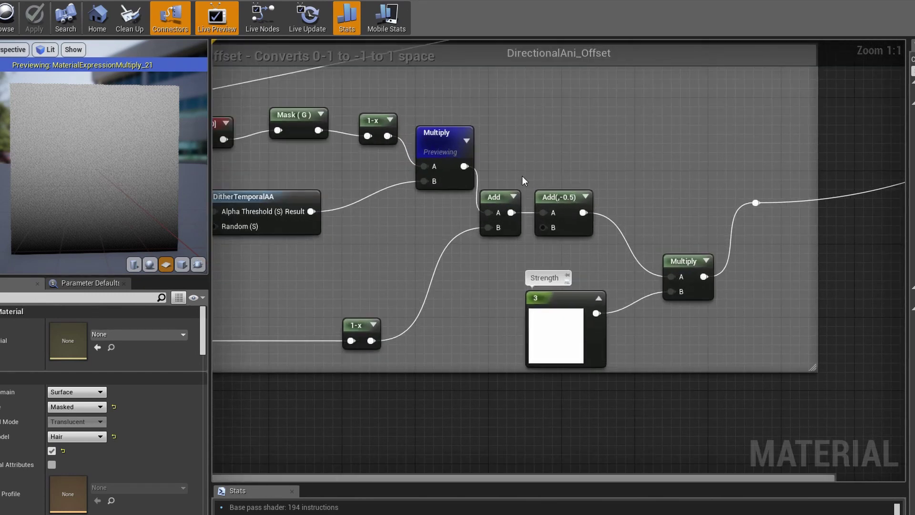
pyautogui.scroll(-2, 522, 176)
pyautogui.moveTo(348, 265); pyautogui.dragTo(486, 274, button='right')
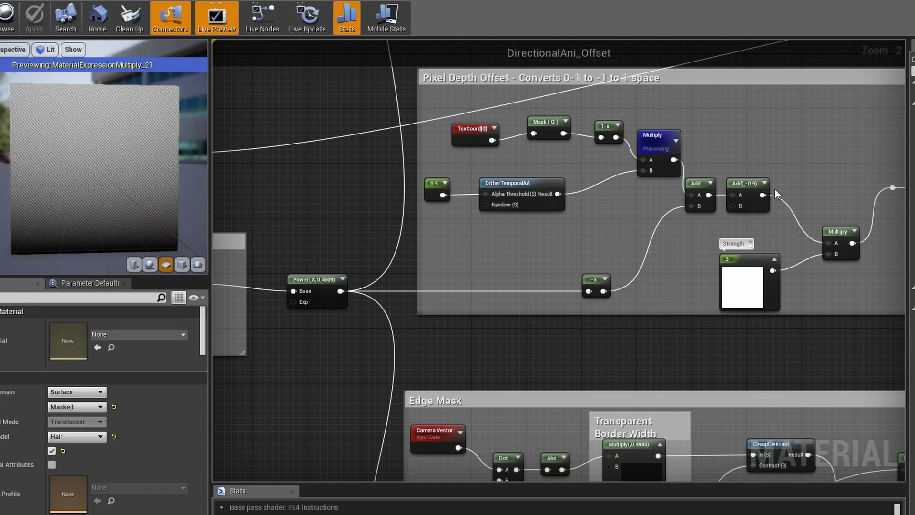
pyautogui.moveTo(813, 180); pyautogui.dragTo(614, 198, button='right')
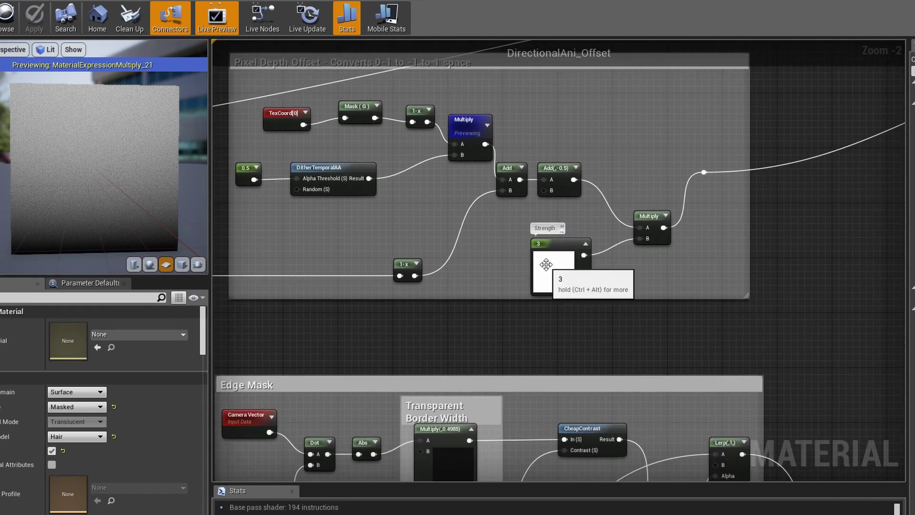
pyautogui.moveTo(808, 214); pyautogui.dragTo(515, 349, button='right')
pyautogui.scroll(-2, 576, 331)
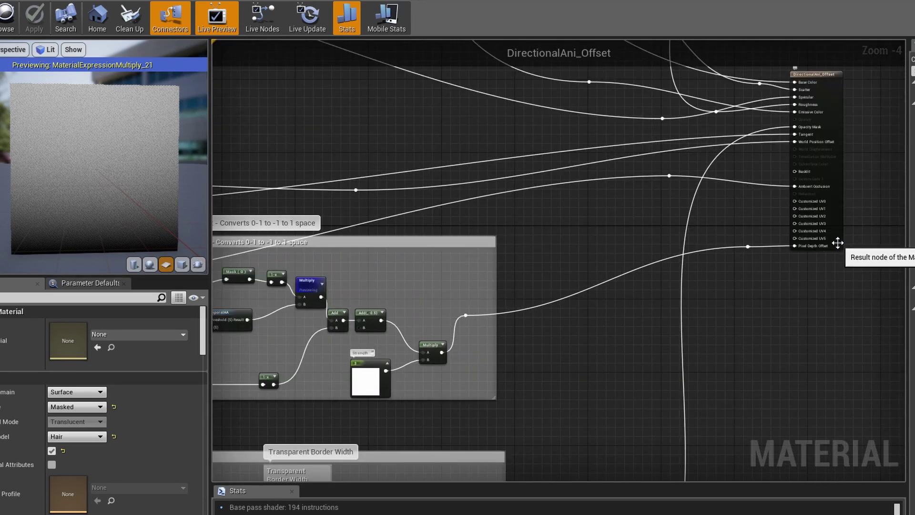
pyautogui.scroll(4, 838, 243)
pyautogui.moveTo(881, 190); pyautogui.dragTo(692, 345, button='right')
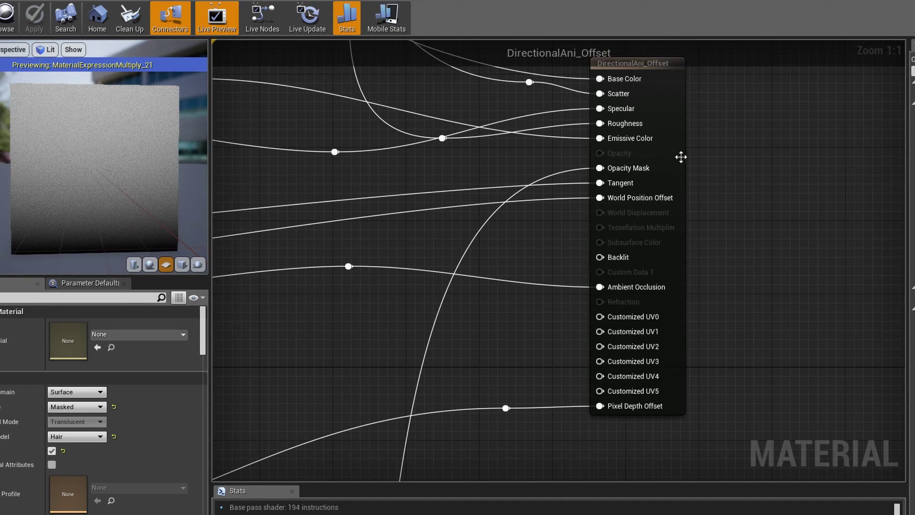